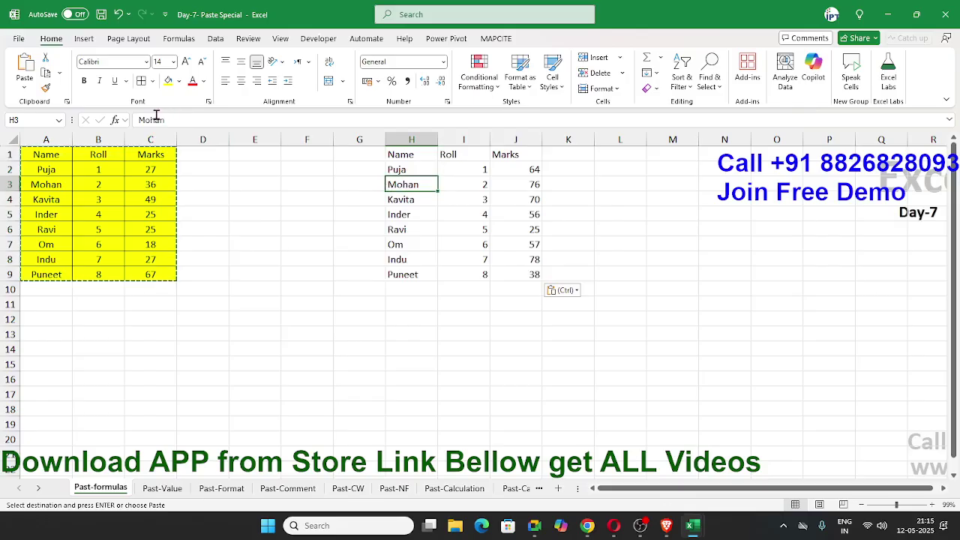
- Paste only the formulas of the copied marks table at G12 using Paste Special
{"action": "left_click", "coordinate": [506, 197]}
{"action": "left_click", "coordinate": [445, 194]}
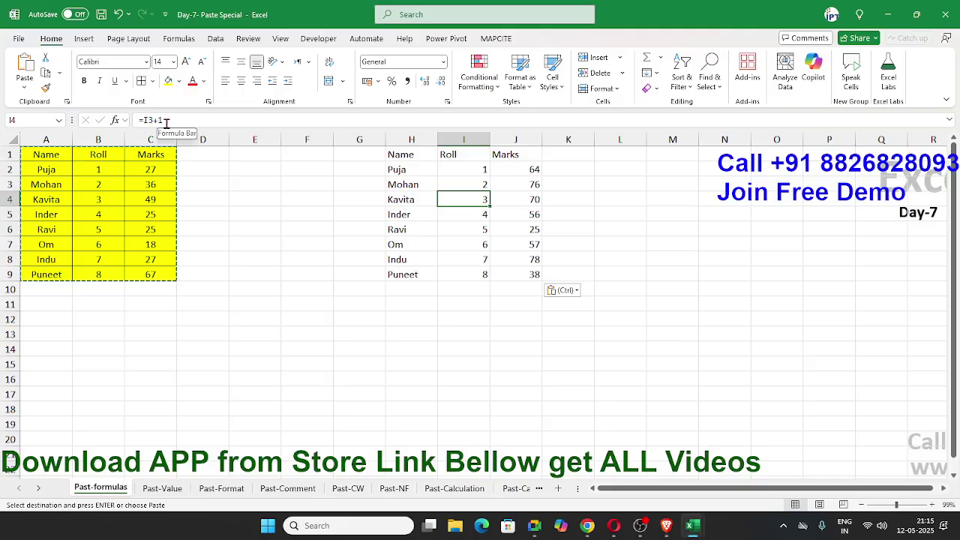
{"action": "right_click", "coordinate": [371, 319]}
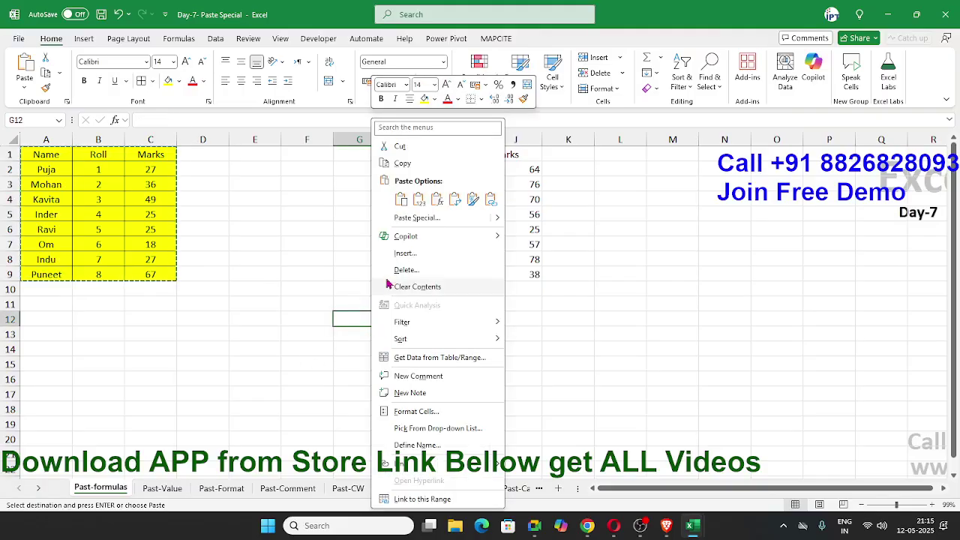
{"action": "left_click", "coordinate": [401, 218]}
{"action": "left_click", "coordinate": [301, 186]}
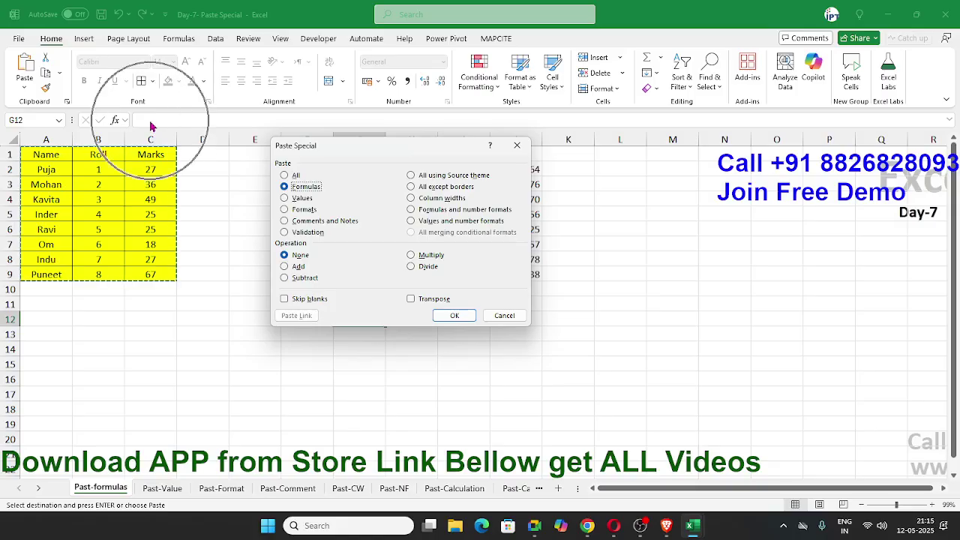
{"action": "left_click", "coordinate": [450, 316]}
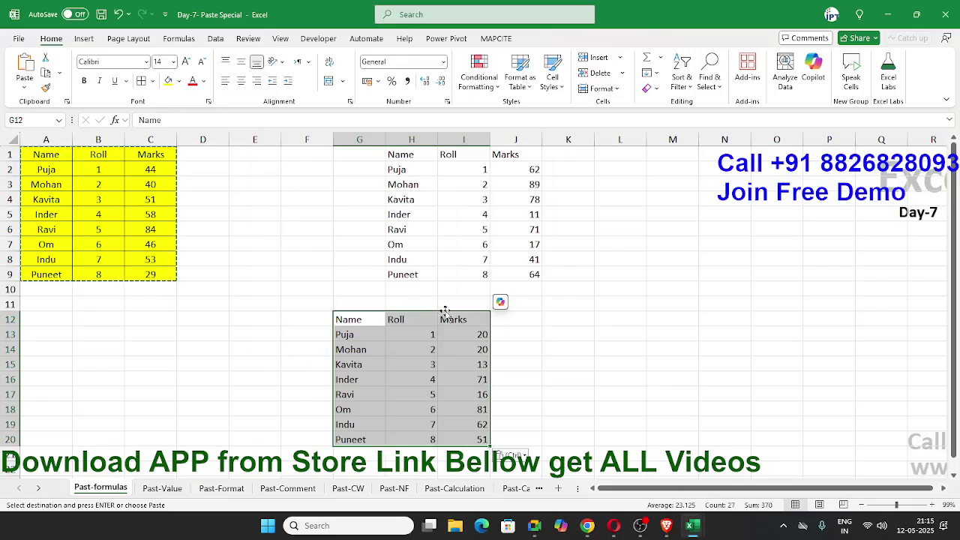
{"action": "left_click", "coordinate": [210, 300]}
{"action": "left_click", "coordinate": [41, 140]}
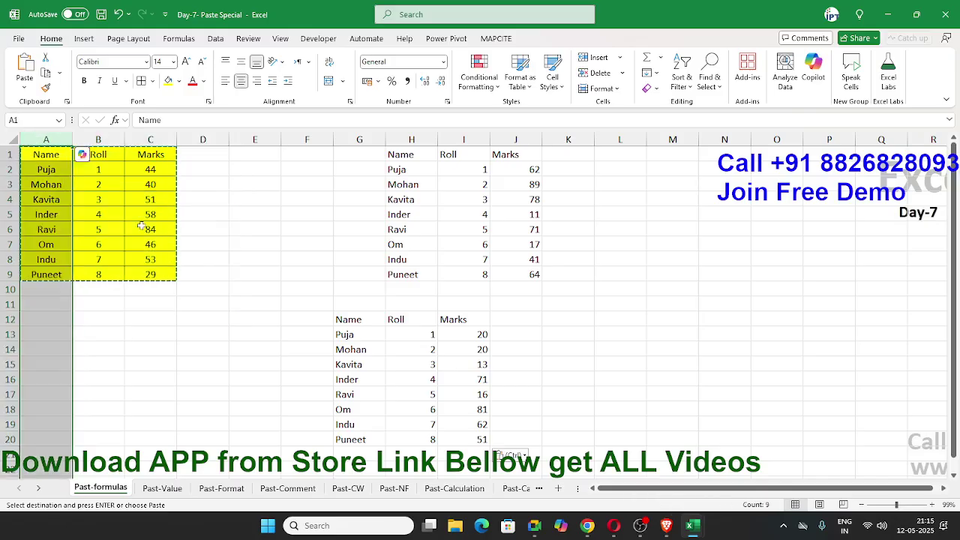
{"action": "left_click", "coordinate": [206, 340]}
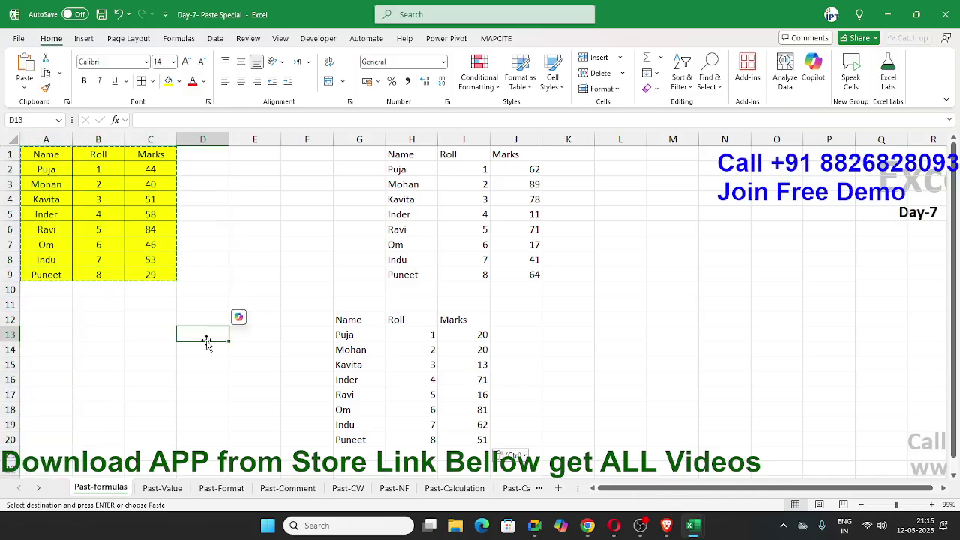
- On the Past-Value sheet, copy the marks table in A1:C9
{"action": "left_click", "coordinate": [162, 488]}
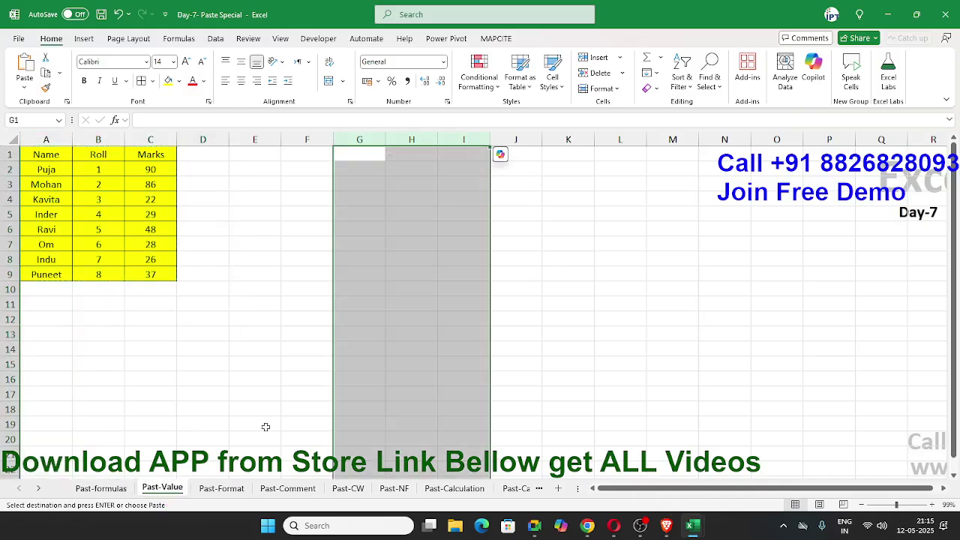
{"action": "left_click", "coordinate": [232, 290]}
{"action": "left_click_drag", "start_coordinate": [167, 274], "coordinate": [30, 155]}
{"action": "key", "text": "ctrl+c"}
- Try a regular paste of the table at G1, inspect the pasted Marks cells, and undo the paste
{"action": "left_click", "coordinate": [363, 154]}
{"action": "key", "text": "ctrl+v"}
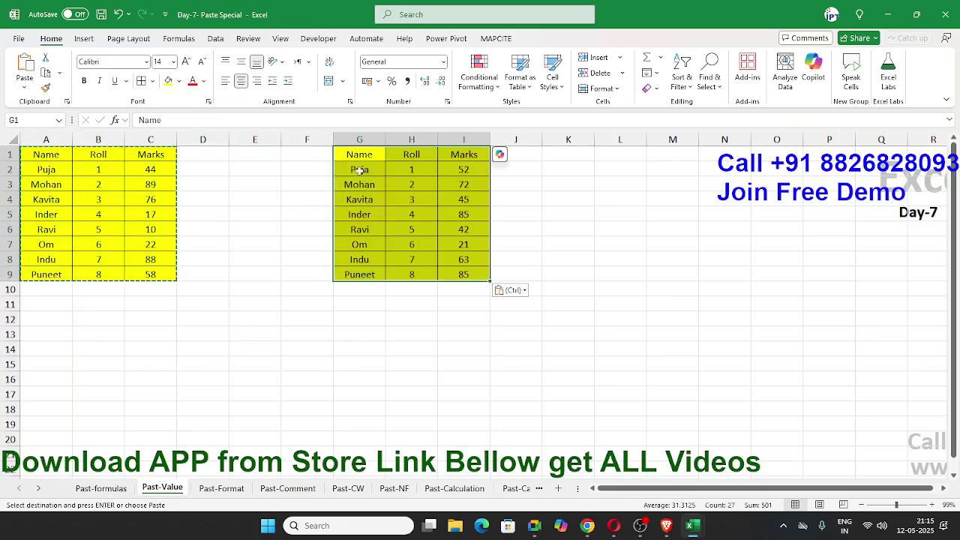
{"action": "left_click", "coordinate": [465, 176]}
{"action": "left_click", "coordinate": [463, 184]}
{"action": "left_click", "coordinate": [464, 199]}
{"action": "double_click", "coordinate": [463, 200]}
{"action": "key", "text": "Escape"}
{"action": "key", "text": "ctrl+z"}
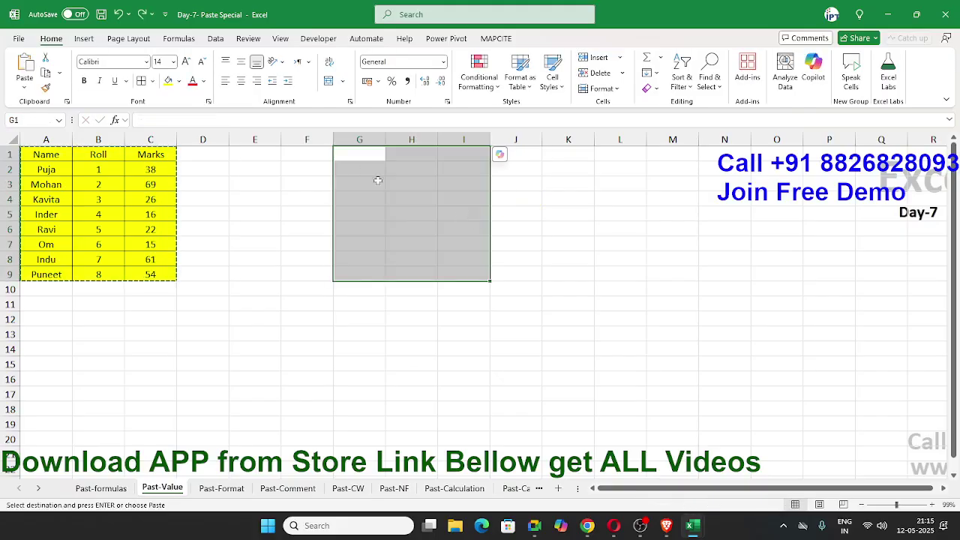
- Paste only the values of the copied table at G1 using Paste Special
{"action": "left_click", "coordinate": [328, 155]}
{"action": "left_click", "coordinate": [345, 155]}
{"action": "key", "text": "Escape"}
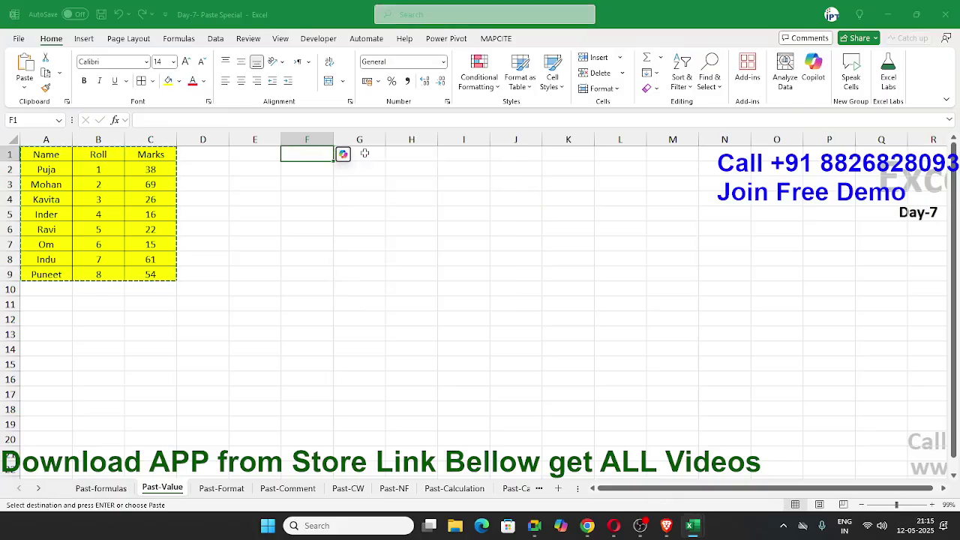
{"action": "right_click", "coordinate": [367, 158]}
{"action": "key", "text": "Escape"}
{"action": "key", "text": "ctrl+alt+v"}
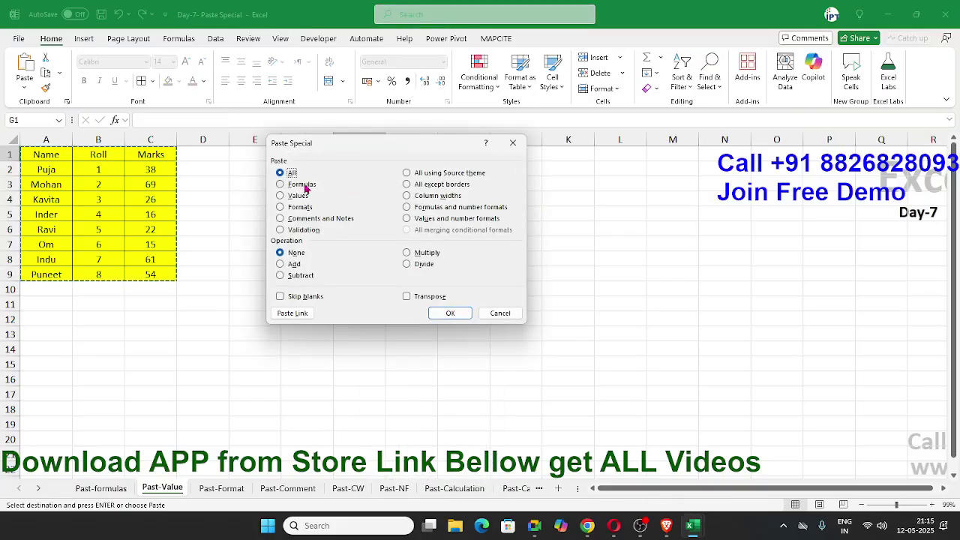
{"action": "left_click", "coordinate": [298, 198]}
{"action": "left_click", "coordinate": [457, 315]}
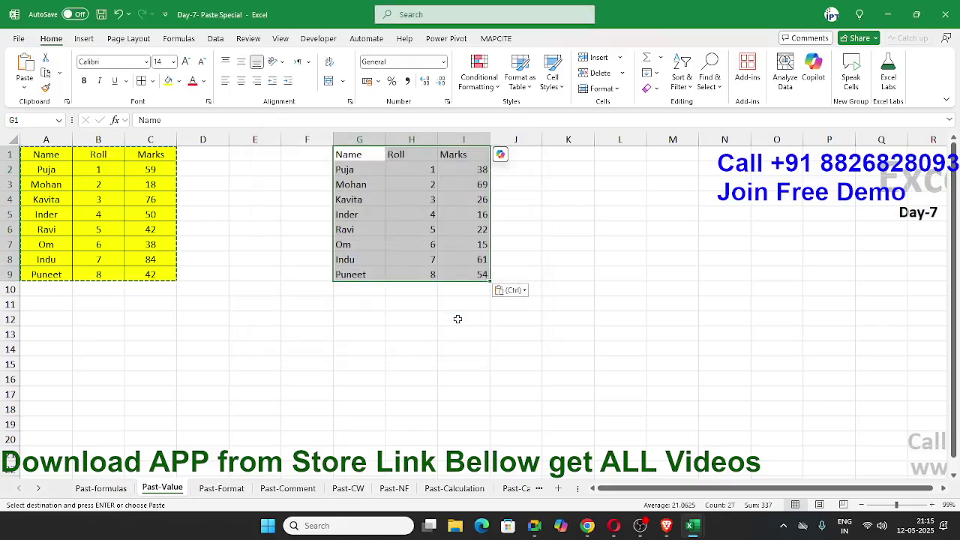
- Check the contents of several pasted Marks cells in column I
{"action": "left_click", "coordinate": [464, 231]}
{"action": "left_click", "coordinate": [468, 185]}
{"action": "left_click", "coordinate": [466, 217]}
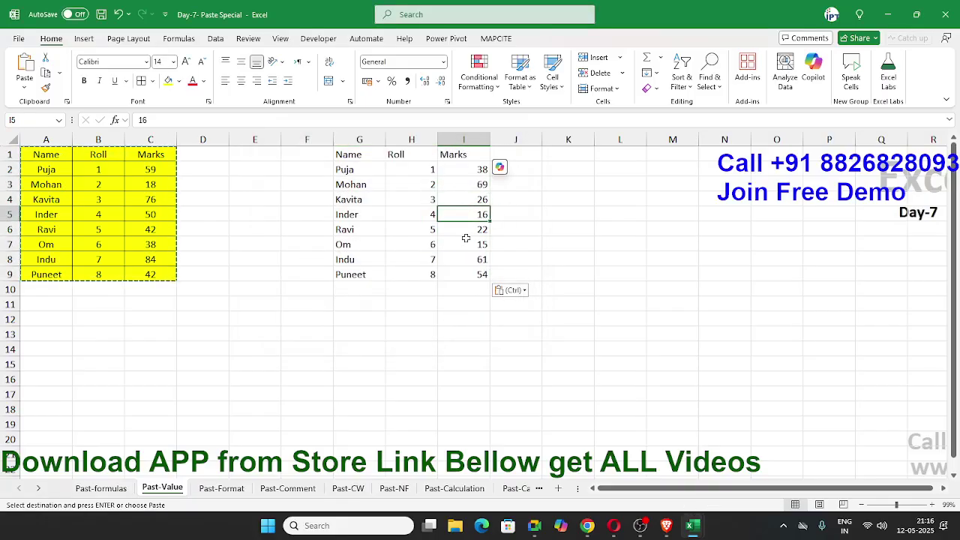
{"action": "left_click", "coordinate": [467, 244]}
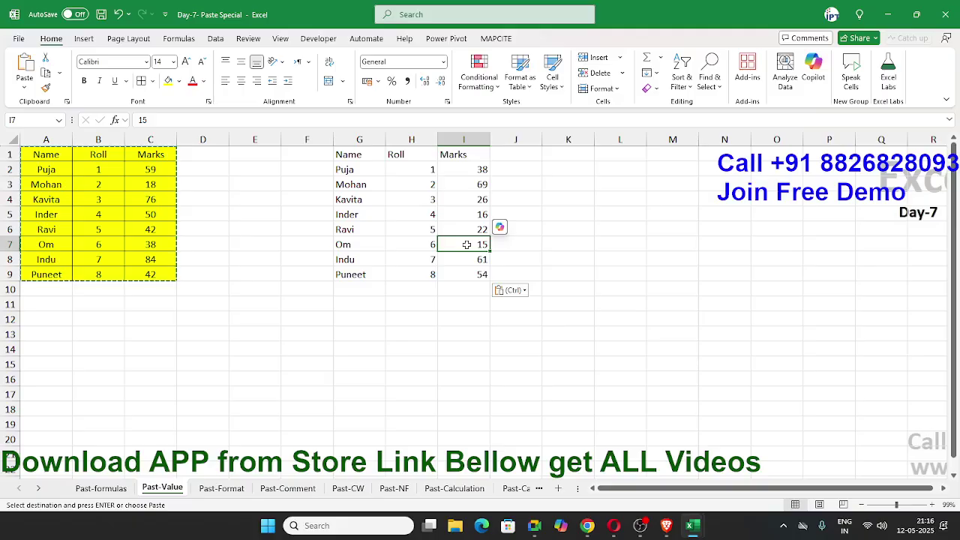
- Switch to the Past-formulas sheet and inspect the formula in Marks cell I15
{"action": "left_click", "coordinate": [105, 489]}
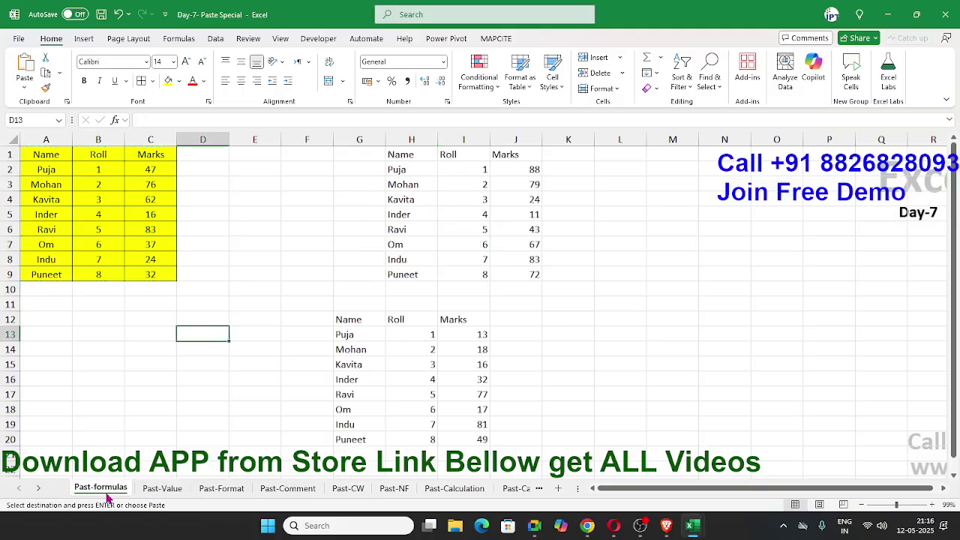
{"action": "double_click", "coordinate": [481, 372]}
{"action": "left_click", "coordinate": [477, 364]}
{"action": "double_click", "coordinate": [476, 364]}
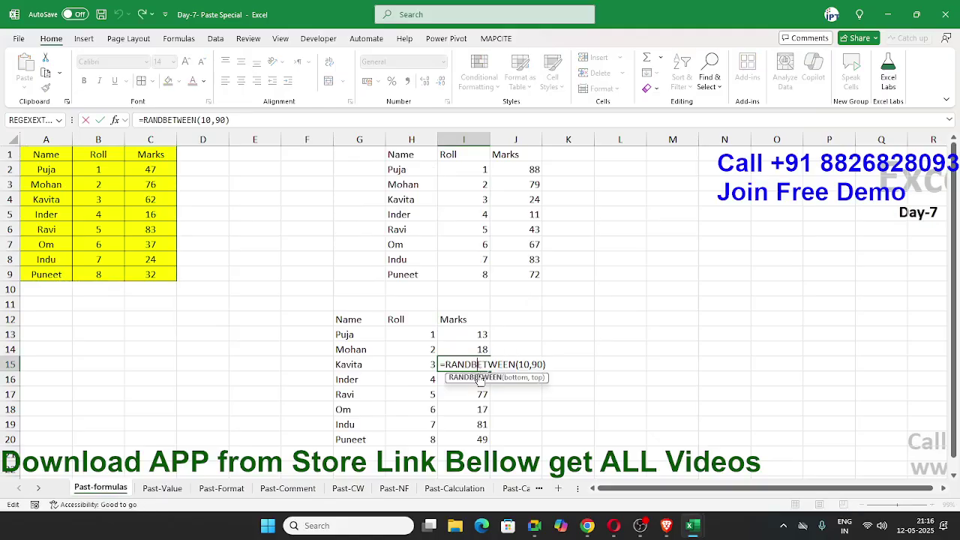
{"action": "key", "text": "Escape"}
- Convert the Marks formulas in I13:I20 to static values by copying the range and pasting it over itself with the Values option
{"action": "left_click_drag", "start_coordinate": [473, 444], "coordinate": [478, 337]}
{"action": "key", "text": "ctrl+c"}
{"action": "right_click", "coordinate": [477, 366]}
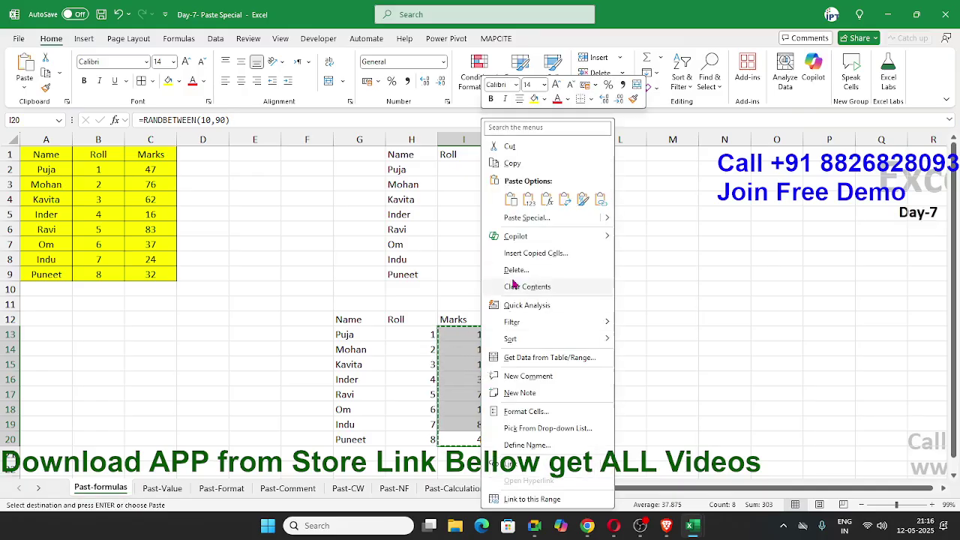
{"action": "left_click", "coordinate": [526, 218]}
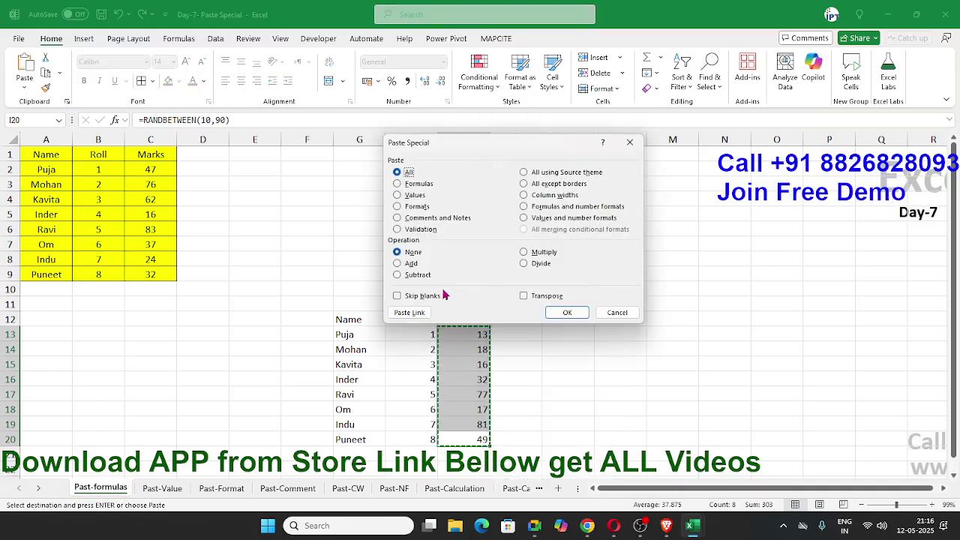
{"action": "left_click", "coordinate": [412, 196]}
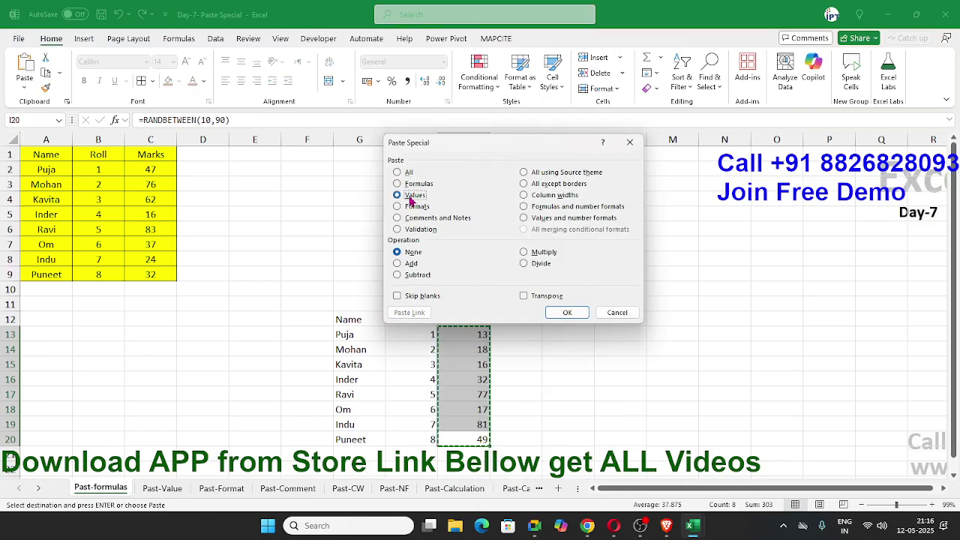
{"action": "left_click_drag", "start_coordinate": [475, 153], "coordinate": [698, 161]}
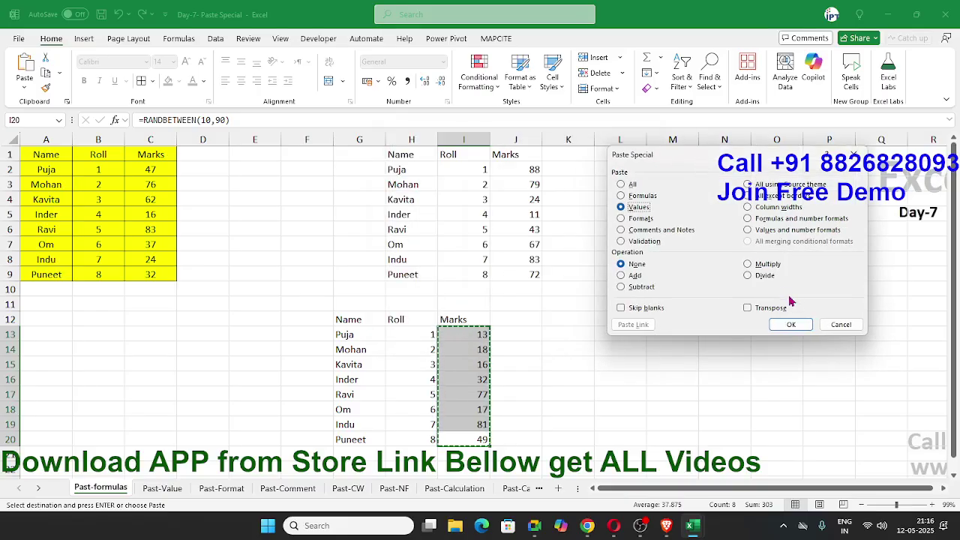
{"action": "left_click", "coordinate": [792, 325]}
{"action": "left_click", "coordinate": [574, 378]}
{"action": "left_click", "coordinate": [475, 363]}
{"action": "key", "text": "Escape"}
{"action": "left_click", "coordinate": [600, 354]}
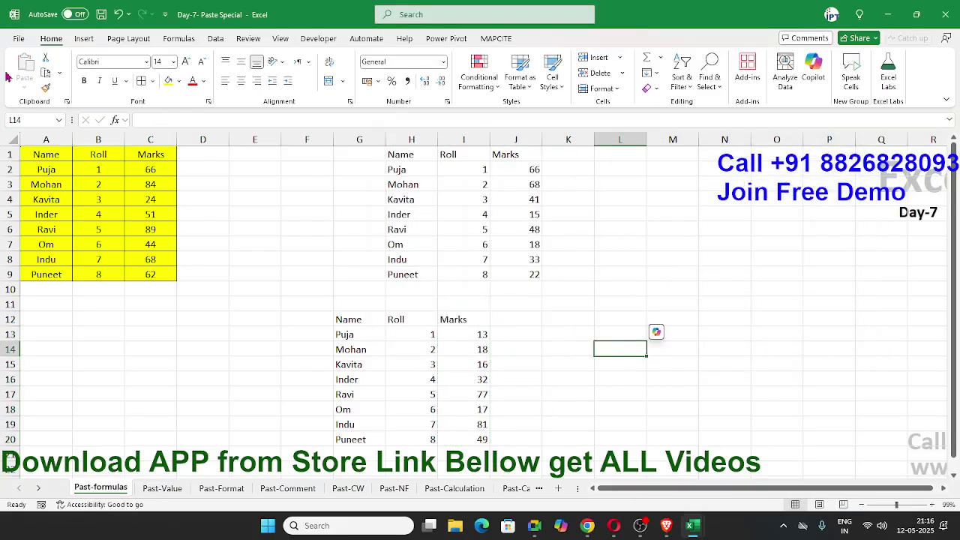
- Open the recent EC-Dashboard workbook and look over its whole Dashboard sheet
{"action": "left_click", "coordinate": [18, 38]}
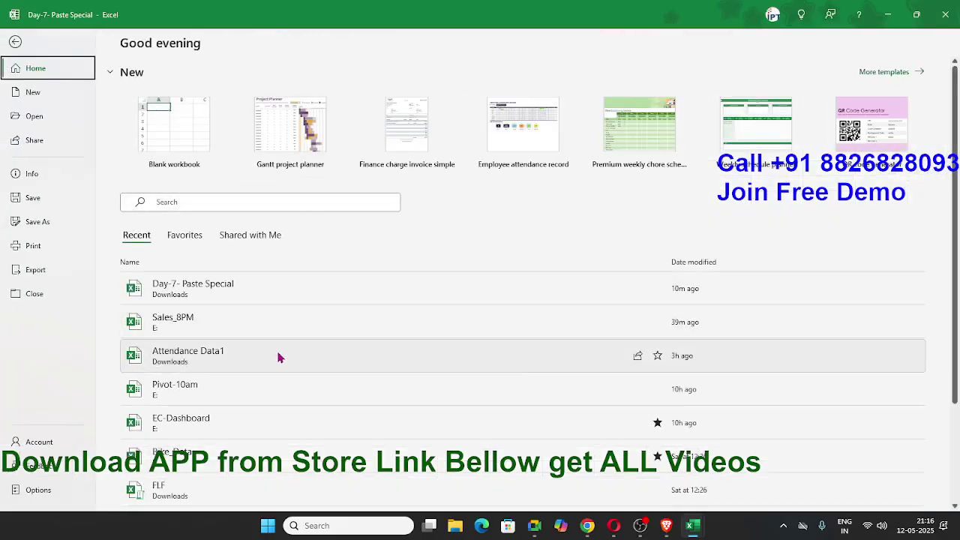
{"action": "key", "text": "Escape"}
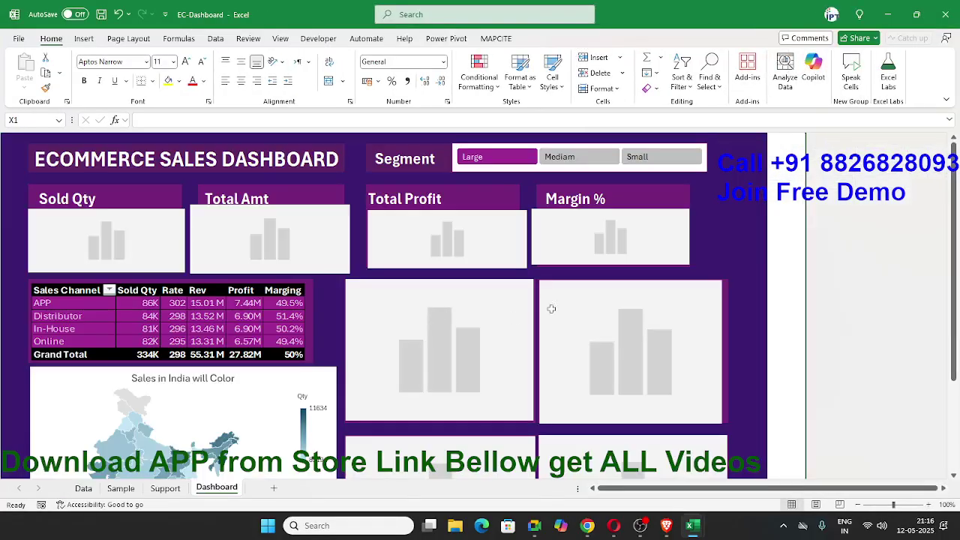
{"action": "scroll", "coordinate": [777, 326], "scroll_direction": "down", "scroll_amount": 5}
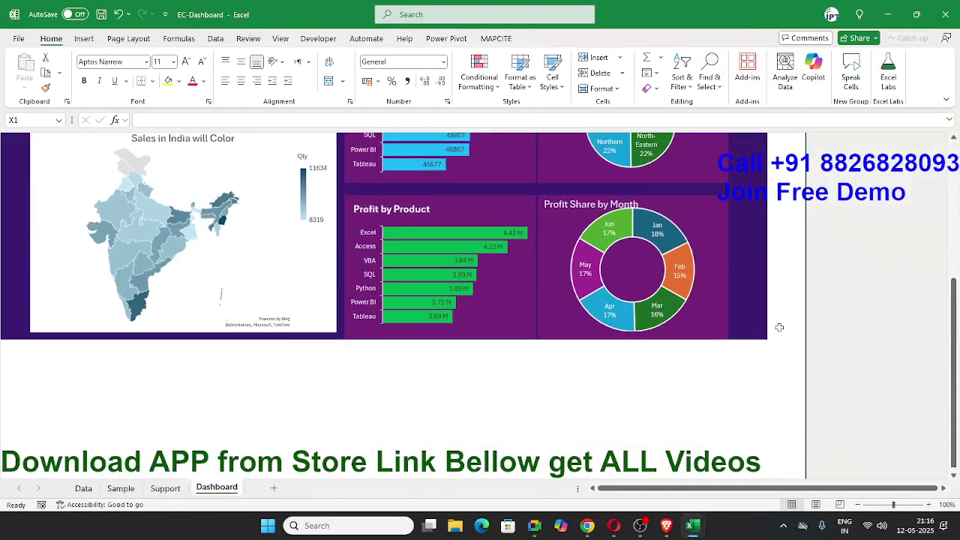
{"action": "scroll", "coordinate": [779, 327], "scroll_direction": "up", "scroll_amount": 5}
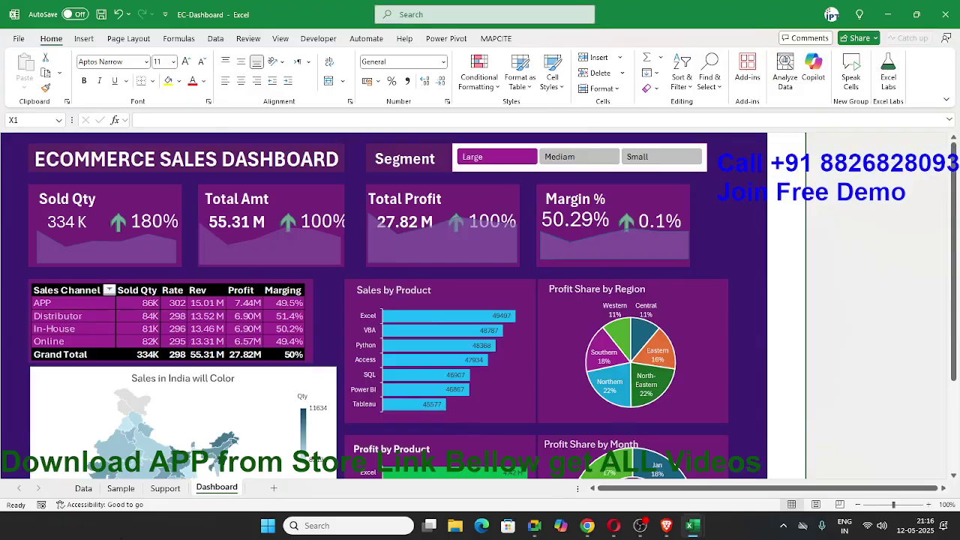
- Examine the source records on the Data sheet and return to the Dashboard sheet
{"action": "left_click", "coordinate": [81, 487]}
{"action": "left_click_drag", "start_coordinate": [93, 237], "coordinate": [120, 283]}
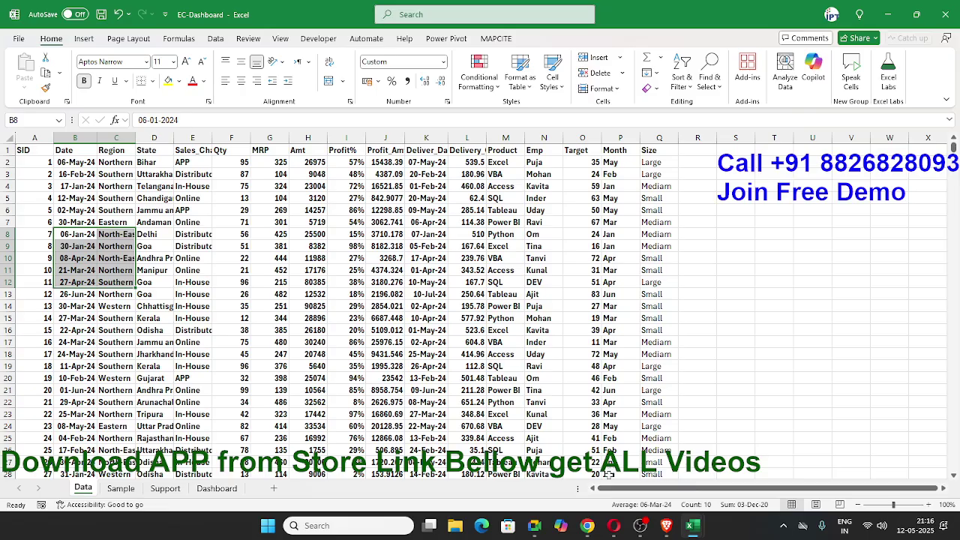
{"action": "key", "text": "alt+Tab"}
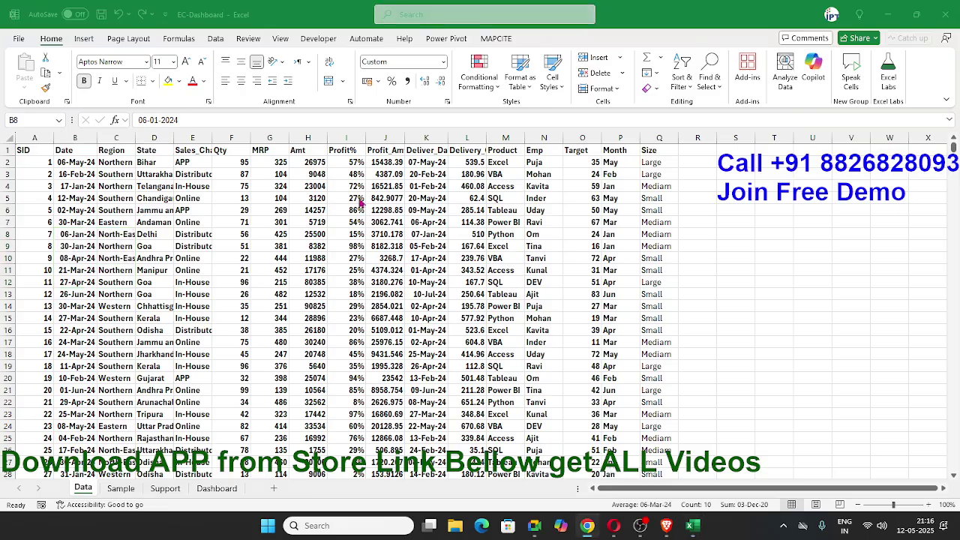
{"action": "key", "text": "alt+Tab"}
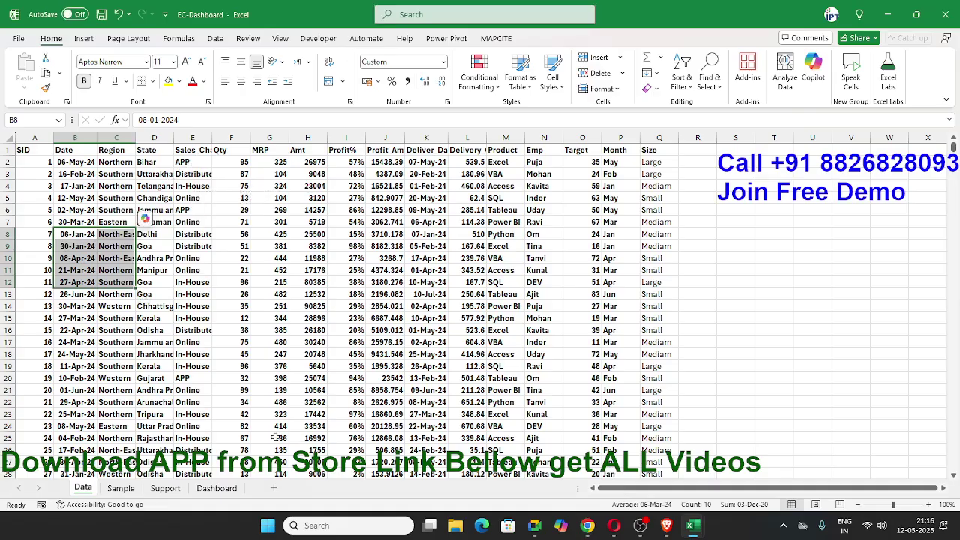
{"action": "left_click", "coordinate": [217, 489]}
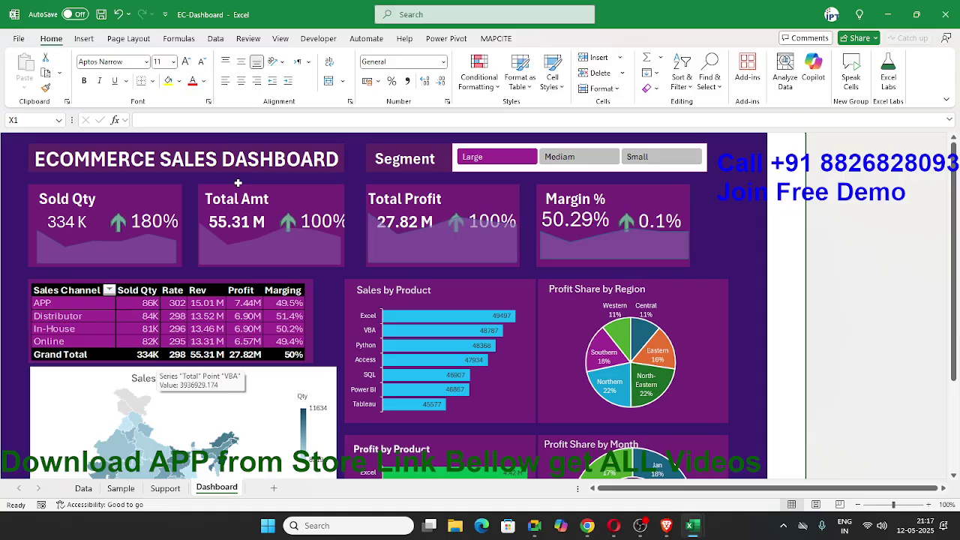
- Create a copy of the Dashboard sheet in a new workbook and select the Sold Qty chart there
{"action": "right_click", "coordinate": [210, 492]}
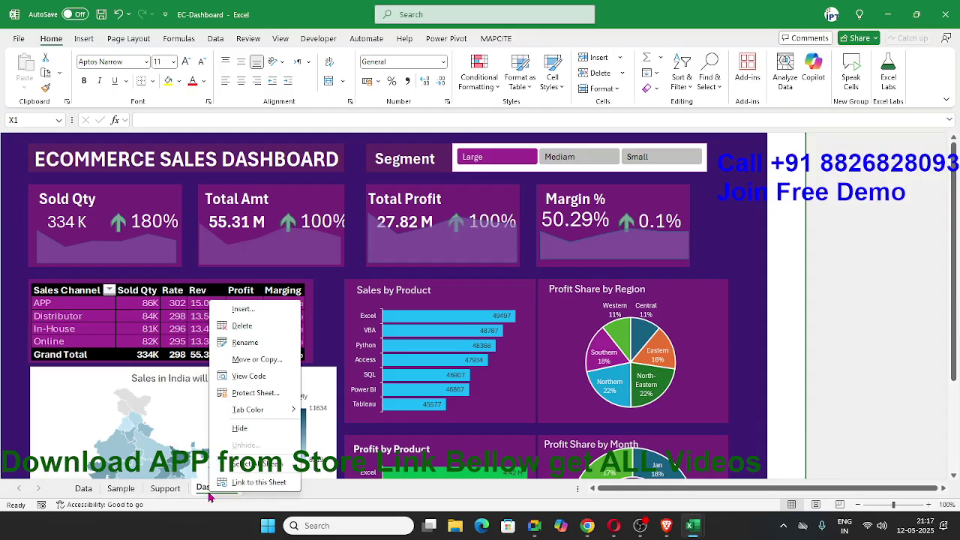
{"action": "left_click", "coordinate": [252, 364]}
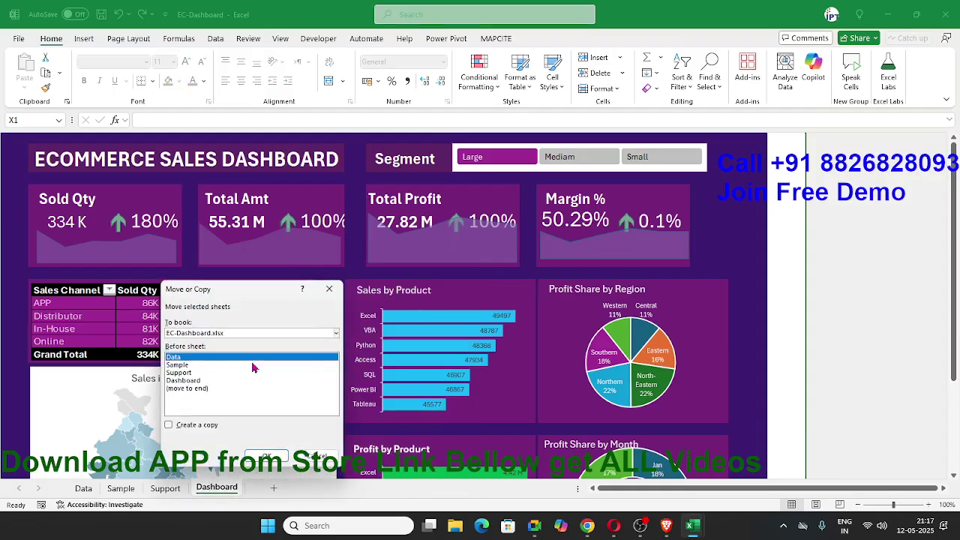
{"action": "left_click", "coordinate": [206, 426]}
{"action": "left_click", "coordinate": [192, 335]}
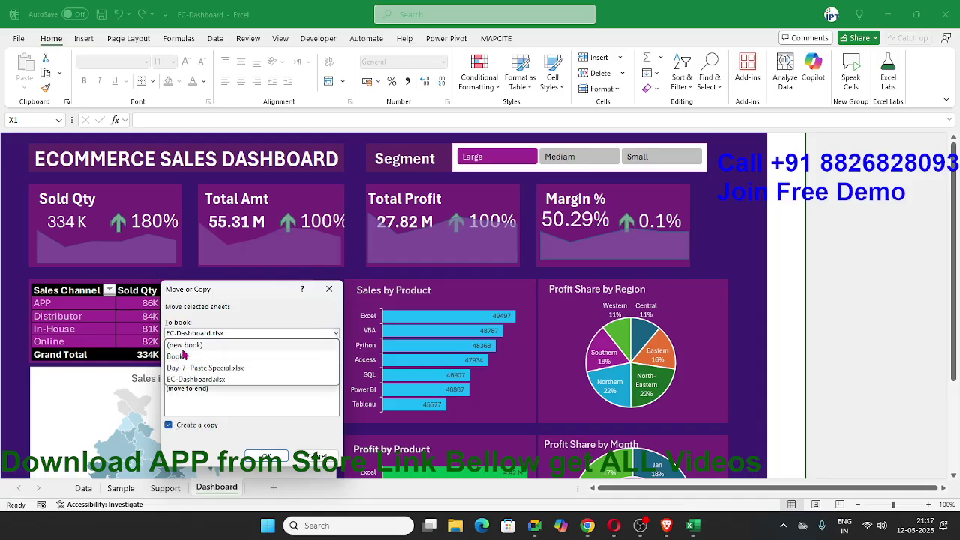
{"action": "left_click", "coordinate": [185, 345]}
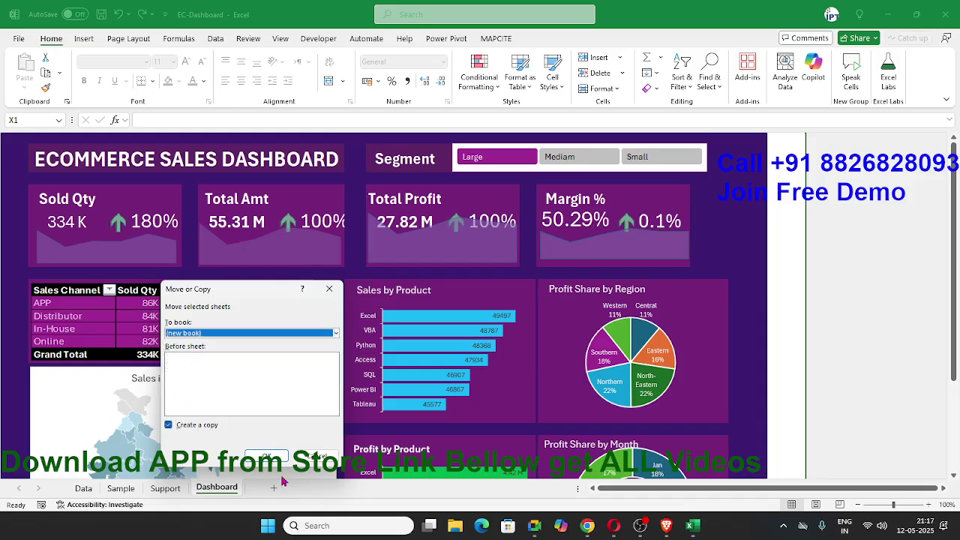
{"action": "left_click", "coordinate": [266, 456]}
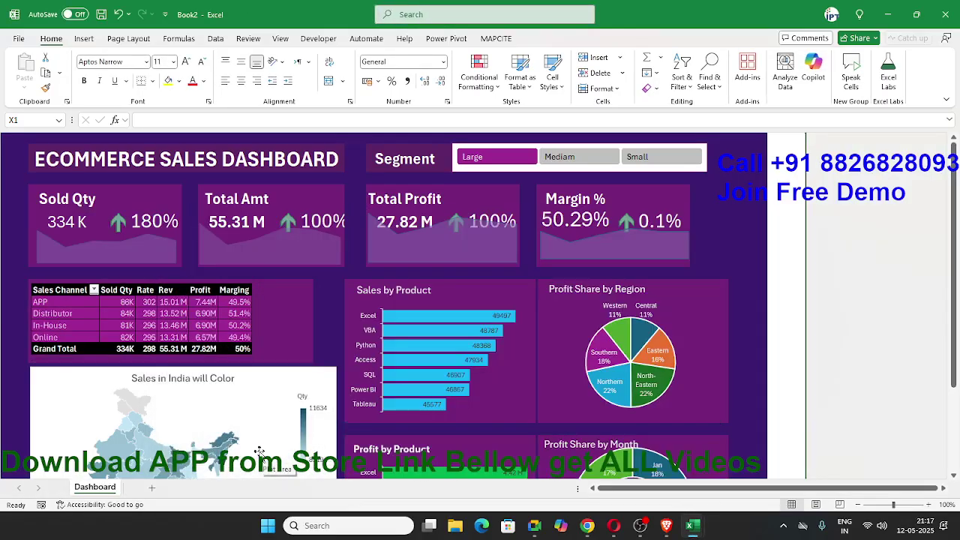
{"action": "left_click", "coordinate": [63, 223]}
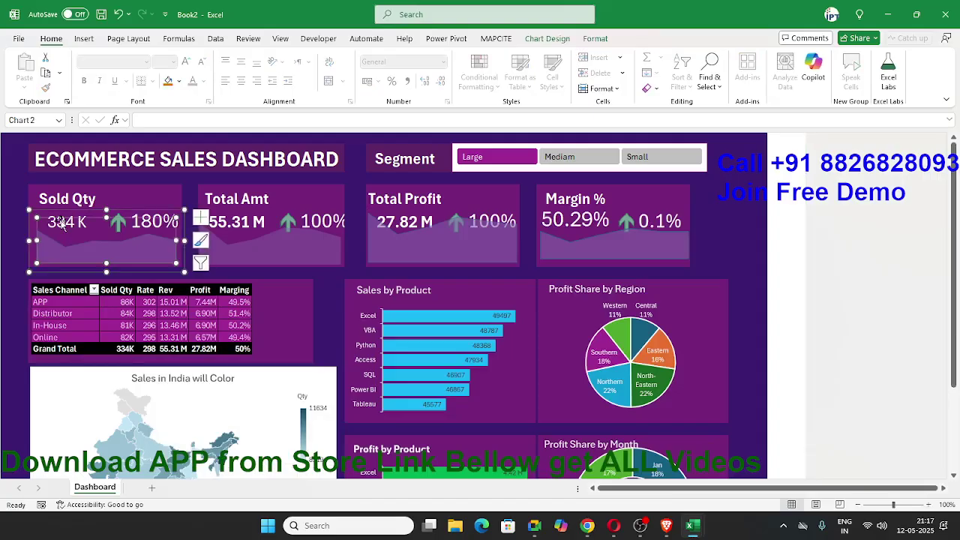
- Inspect the GETPIVOTDATA formula in the Sold Qty cell B7 and its link to the EC-Dashboard workbook
{"action": "left_click", "coordinate": [69, 198]}
{"action": "key", "text": "Down"}
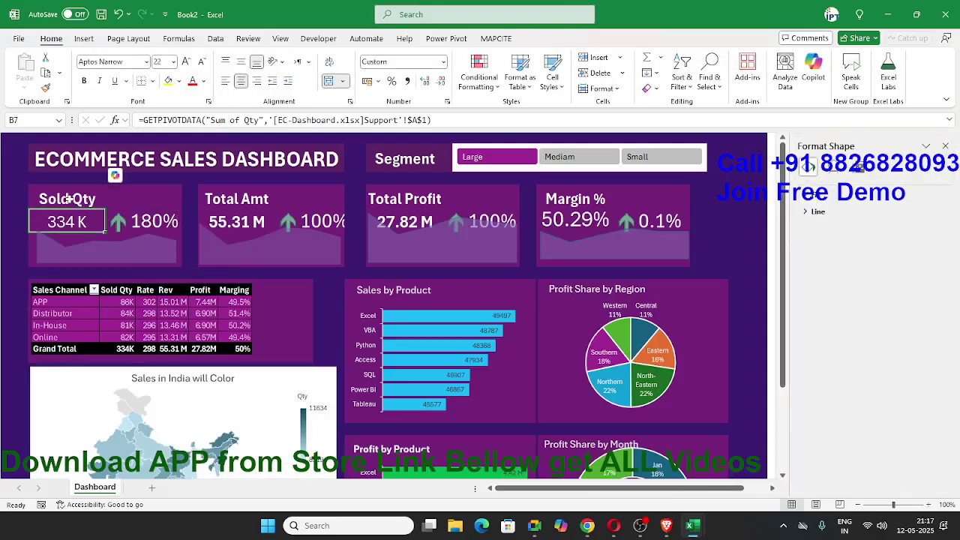
{"action": "left_click_drag", "start_coordinate": [157, 120], "coordinate": [493, 111]}
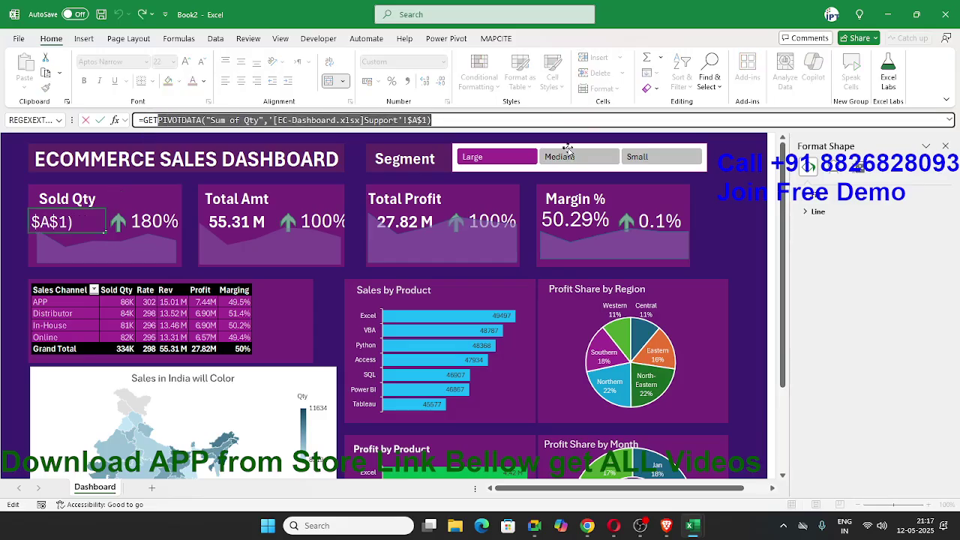
{"action": "key", "text": "Escape"}
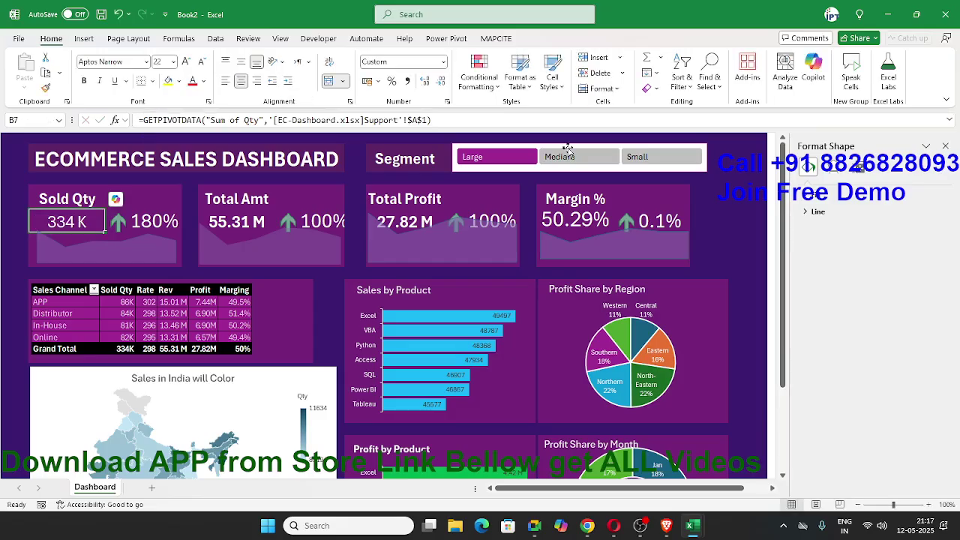
{"action": "mouse_move", "coordinate": [698, 526]}
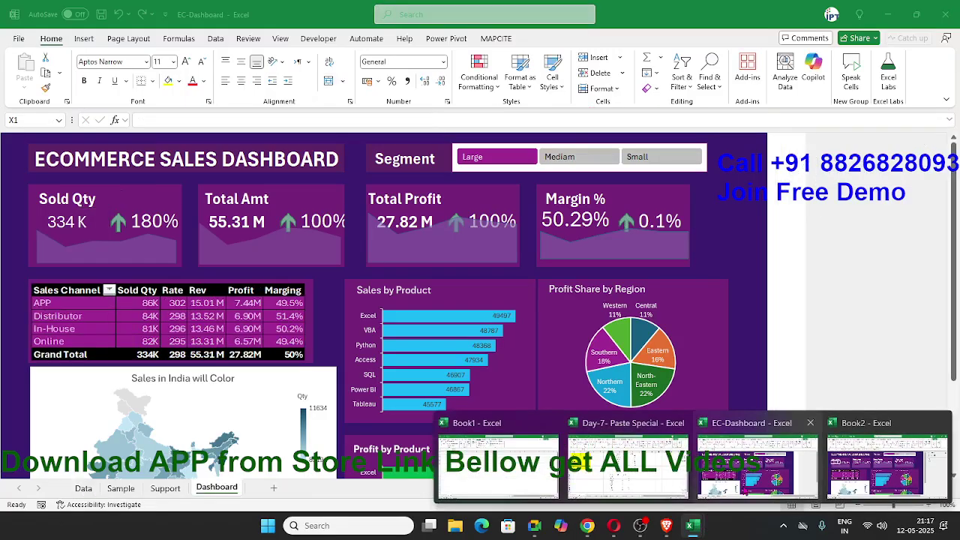
{"action": "left_click", "coordinate": [885, 465]}
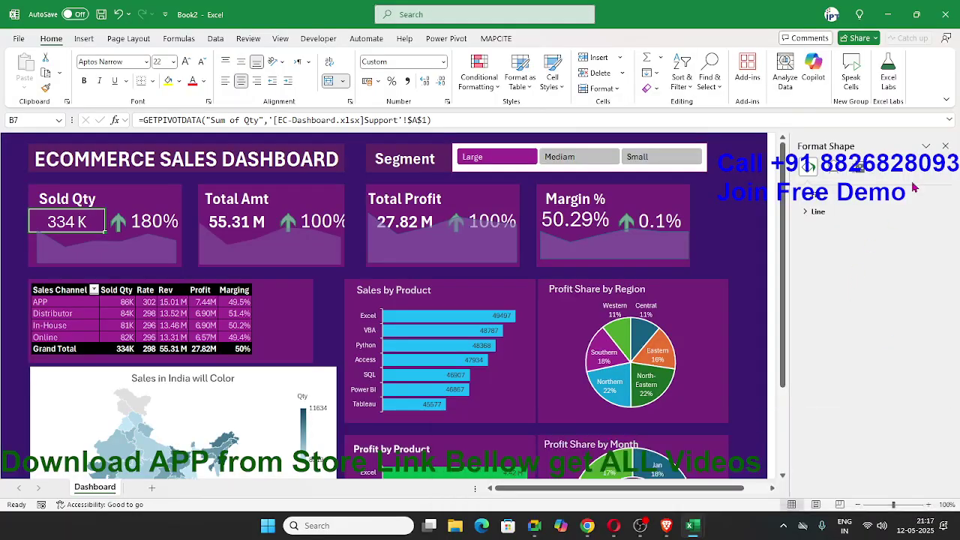
- Close the Format Shape pane and show the row and column headings on the copied Dashboard sheet
{"action": "left_click", "coordinate": [945, 147]}
{"action": "left_click", "coordinate": [792, 246]}
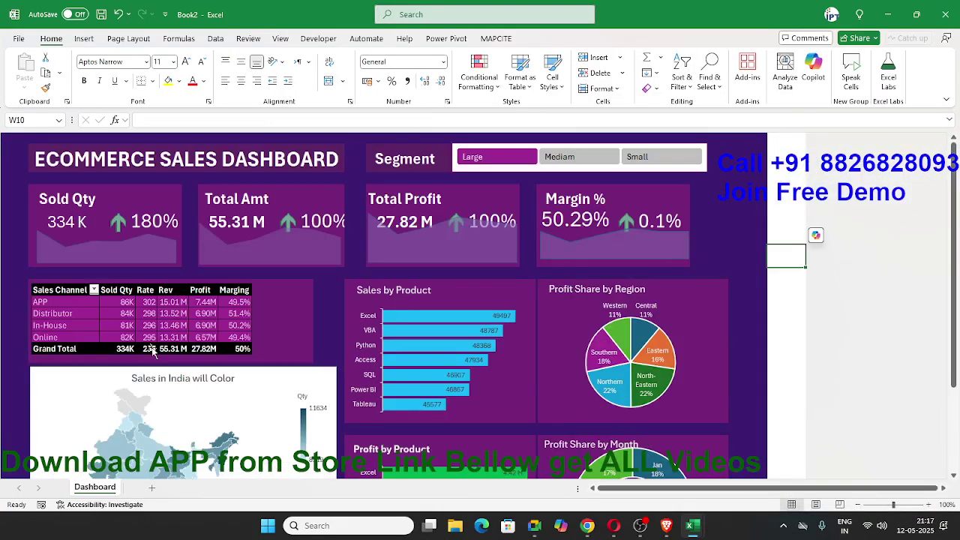
{"action": "left_click", "coordinate": [131, 38]}
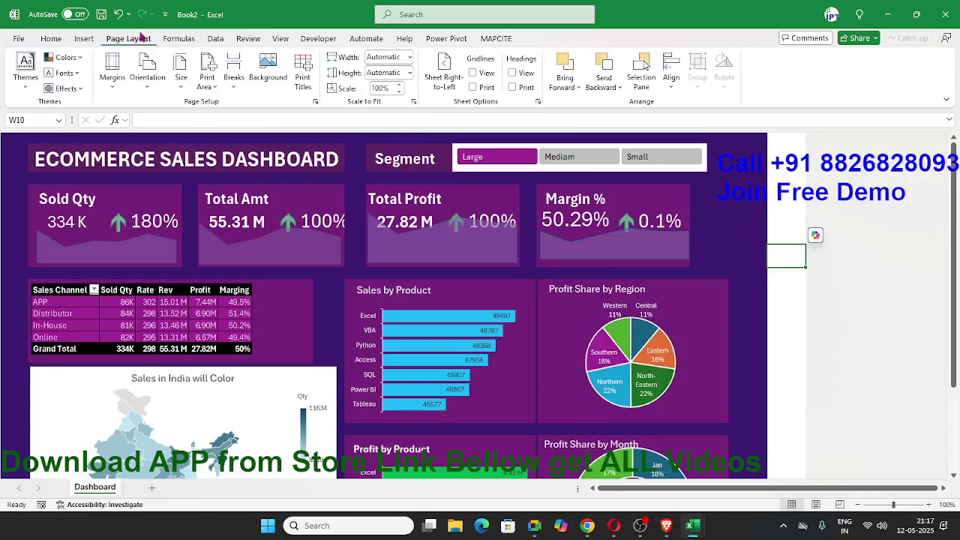
{"action": "left_click", "coordinate": [529, 75]}
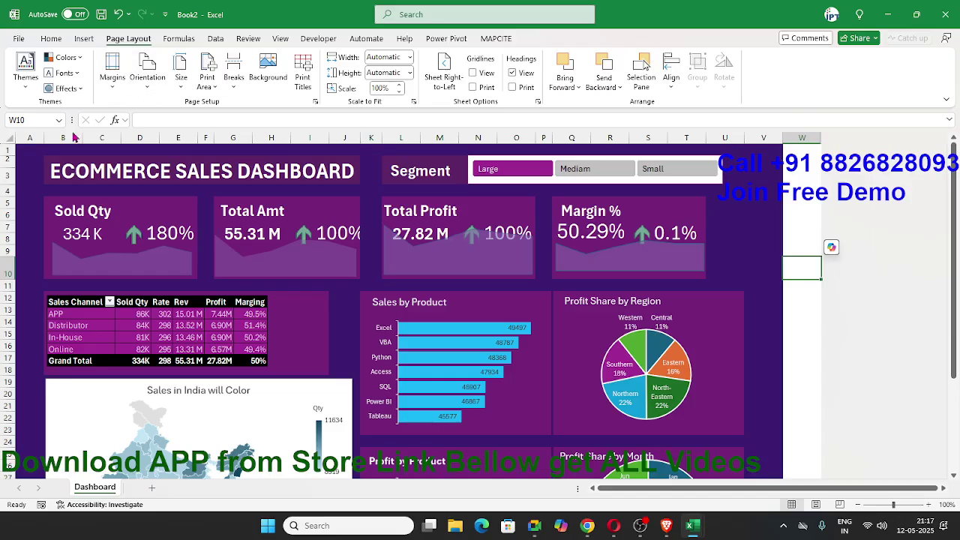
- Convert all formulas on the copied Dashboard sheet to static values by pasting the whole sheet over itself with the Values option
{"action": "left_click", "coordinate": [7, 137]}
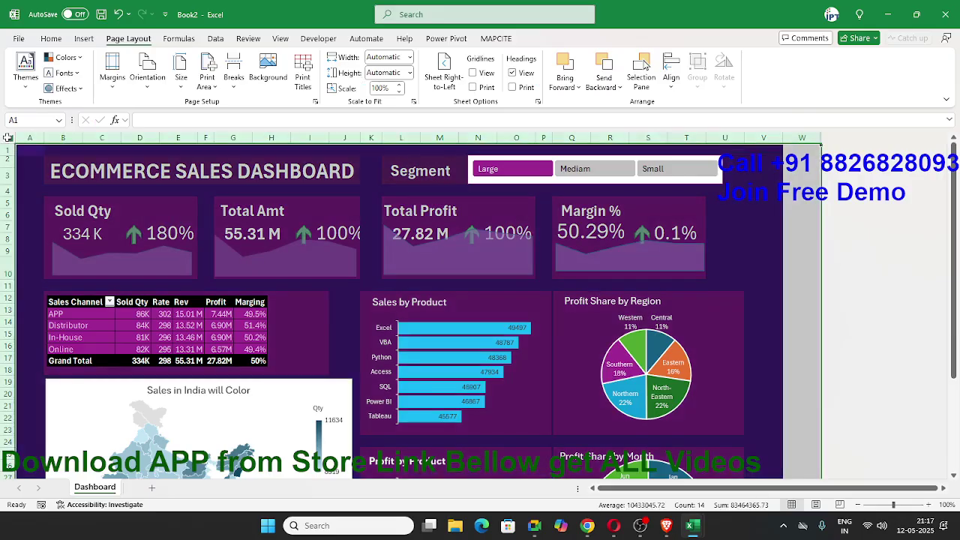
{"action": "key", "text": "ctrl+c"}
{"action": "right_click", "coordinate": [36, 171]}
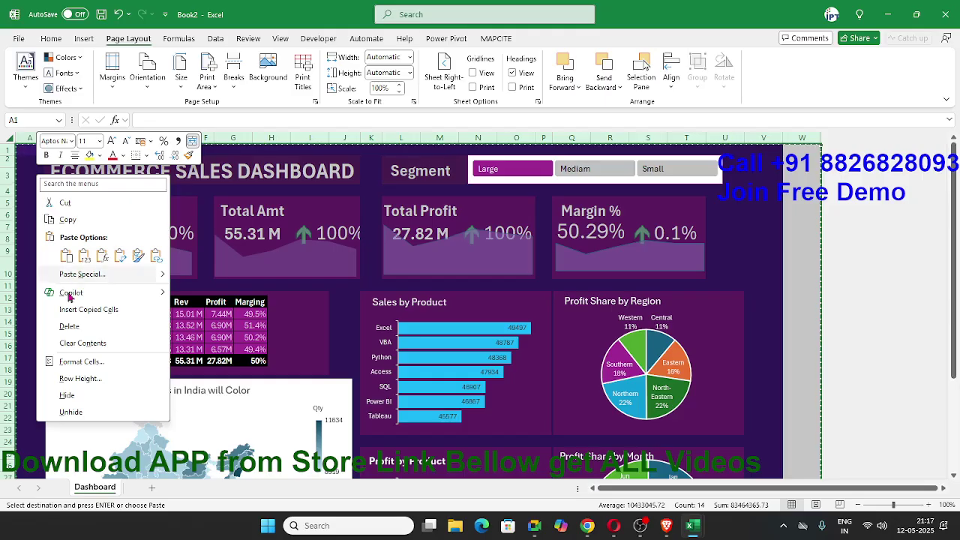
{"action": "left_click", "coordinate": [81, 273]}
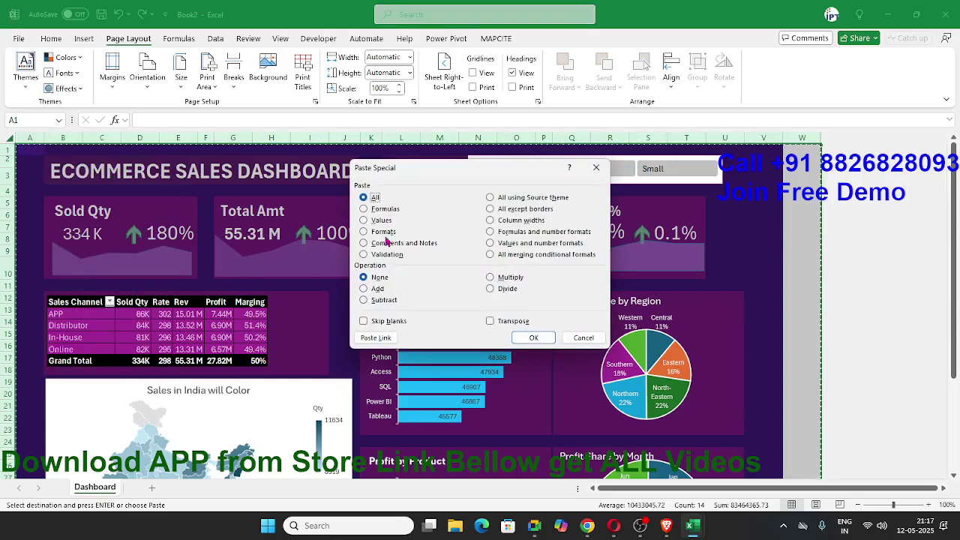
{"action": "left_click", "coordinate": [384, 220]}
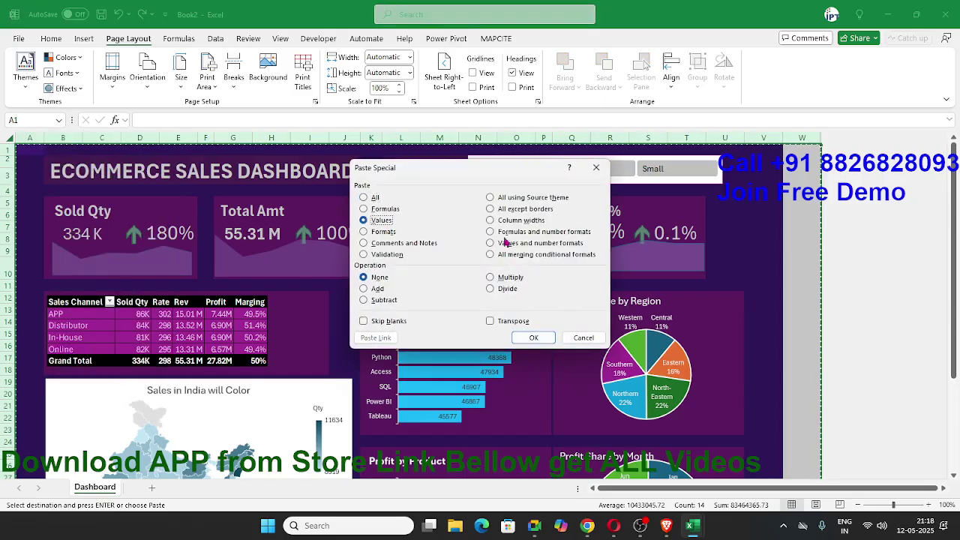
{"action": "left_click_drag", "start_coordinate": [481, 181], "coordinate": [696, 224]}
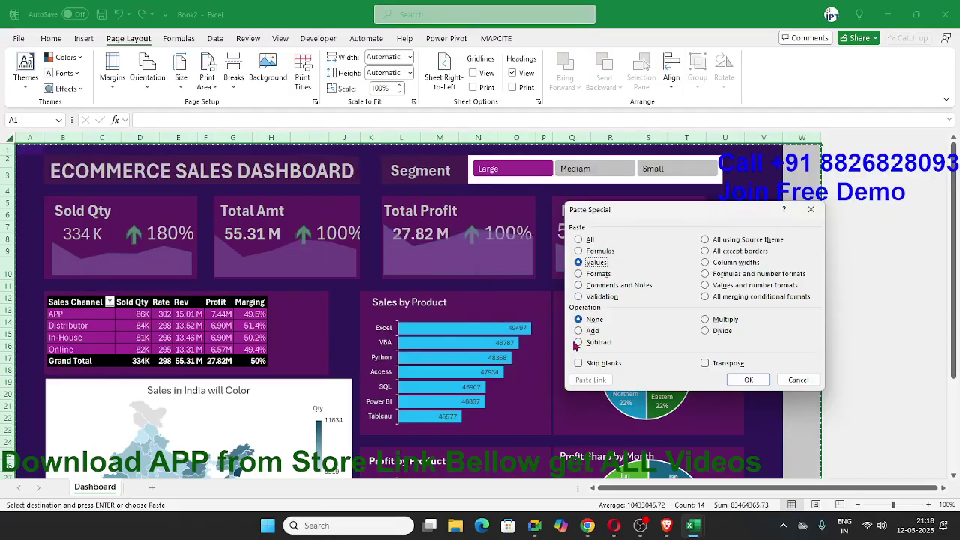
{"action": "left_click", "coordinate": [749, 380]}
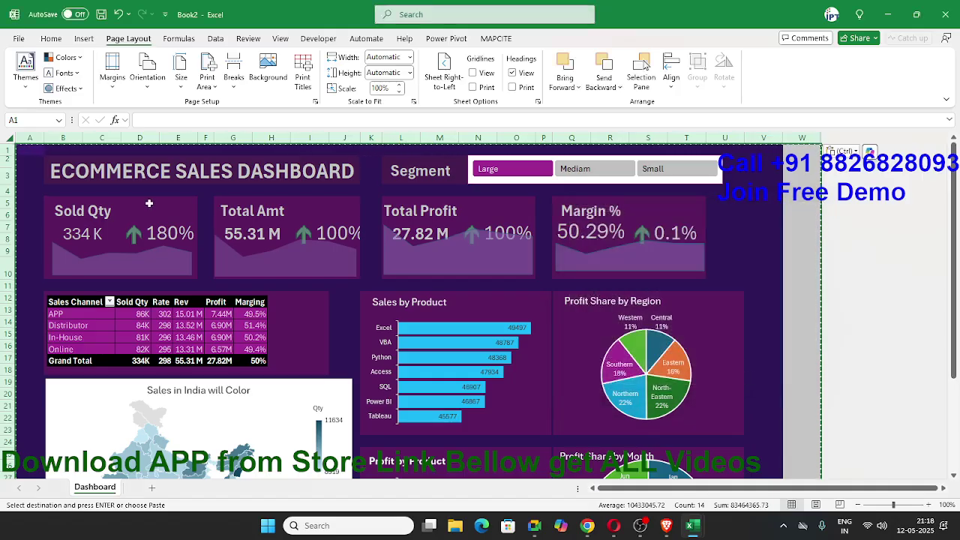
- Check the cell contents behind the Sold Qty and Total Amt figures in row 7 of the copied Dashboard
{"action": "left_click", "coordinate": [153, 236]}
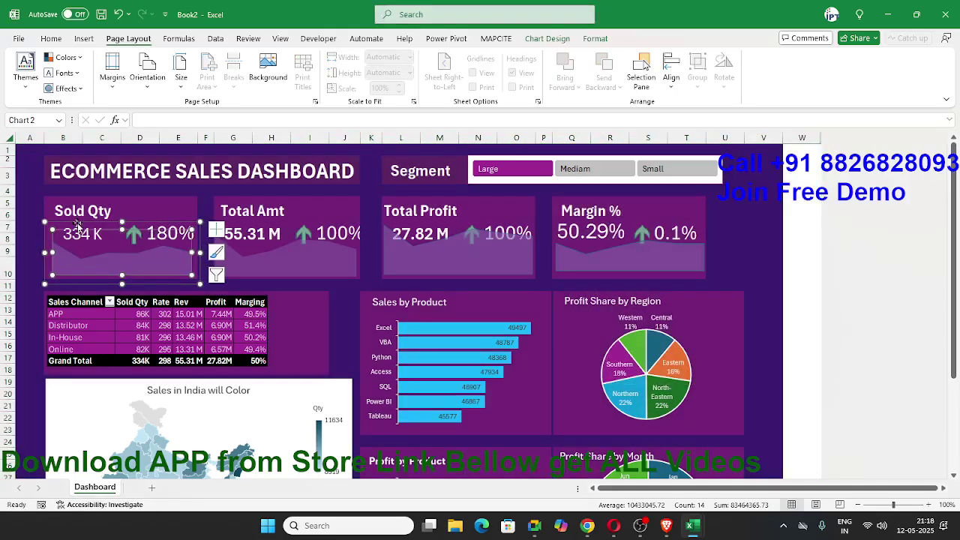
{"action": "key", "text": "Escape"}
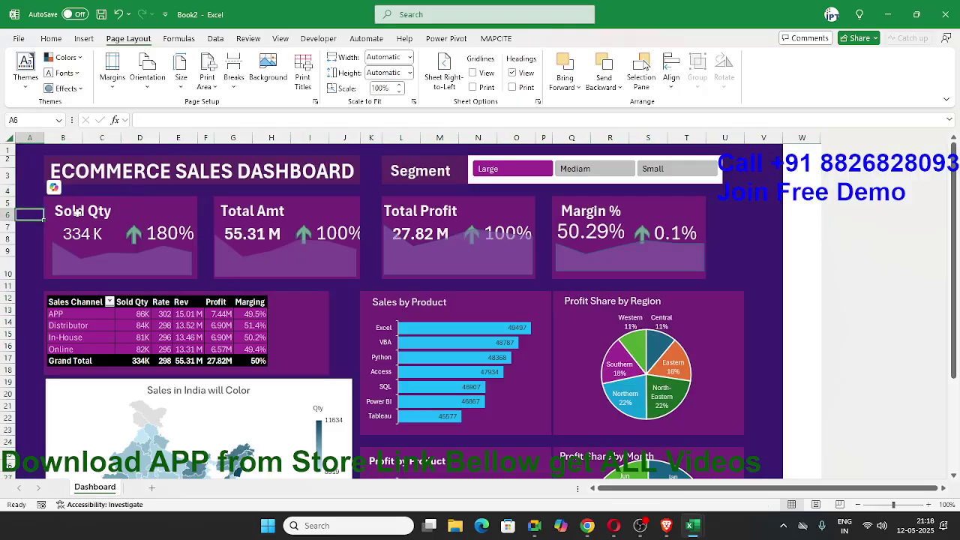
{"action": "key", "text": "Down"}
{"action": "key", "text": "Left"}
{"action": "key", "text": "Right"}
{"action": "key", "text": "Right"}
{"action": "key", "text": "Right"}
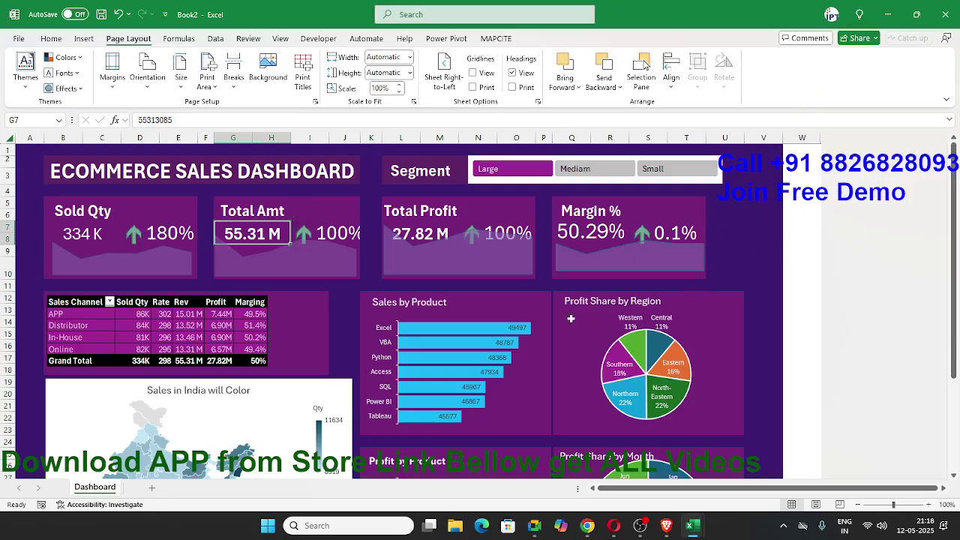
{"action": "mouse_move", "coordinate": [530, 327]}
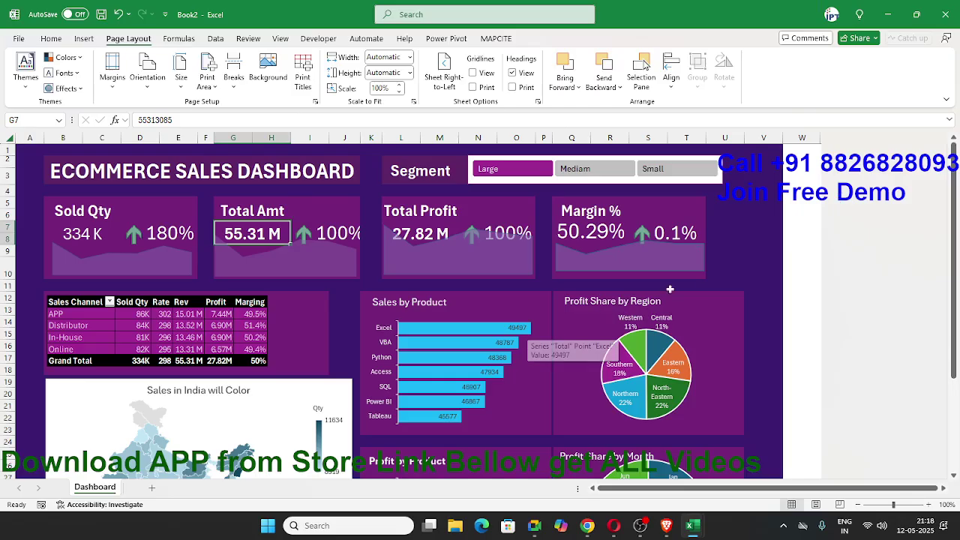
- Repeat the whole-sheet copy on the Dashboard copy, pasting in place with Paste Special set to Values
{"action": "left_click", "coordinate": [795, 238]}
{"action": "key", "text": "ctrl+a"}
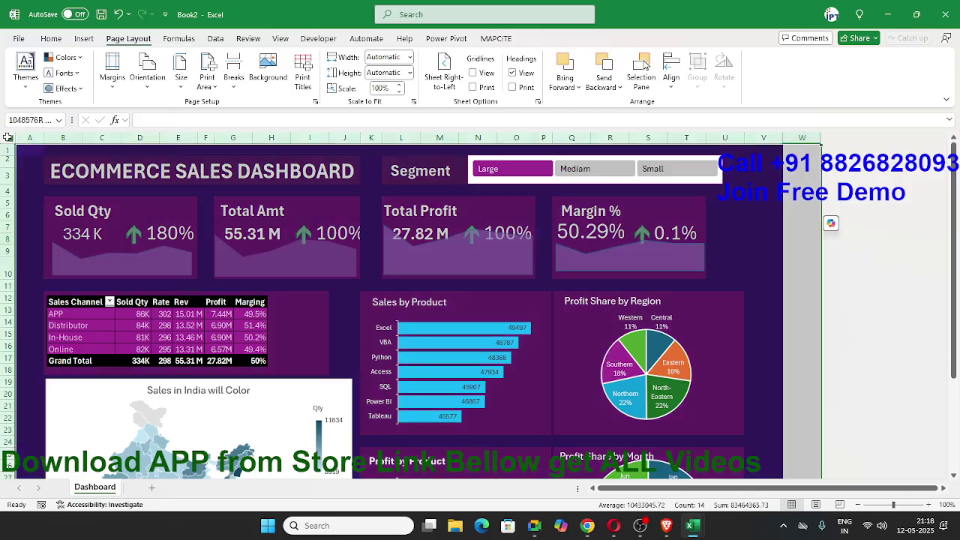
{"action": "key", "text": "ctrl+c"}
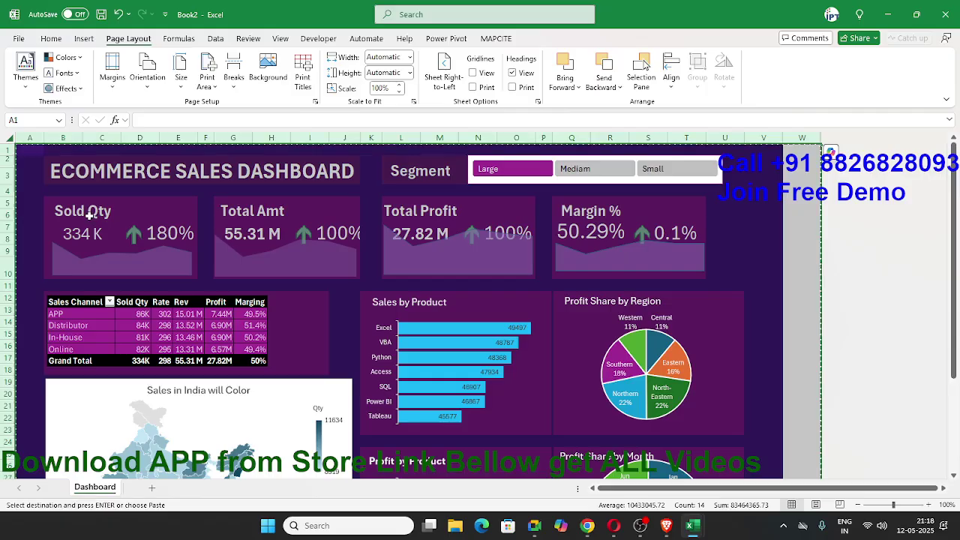
{"action": "right_click", "coordinate": [56, 183]}
{"action": "left_click", "coordinate": [101, 283]}
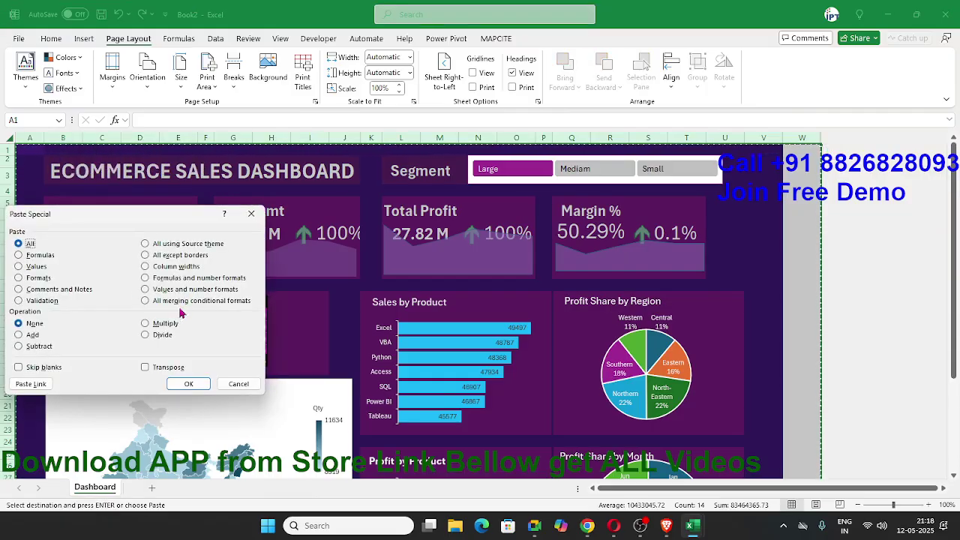
{"action": "left_click", "coordinate": [36, 267]}
{"action": "left_click_drag", "start_coordinate": [144, 211], "coordinate": [225, 202]}
{"action": "left_click", "coordinate": [272, 374]}
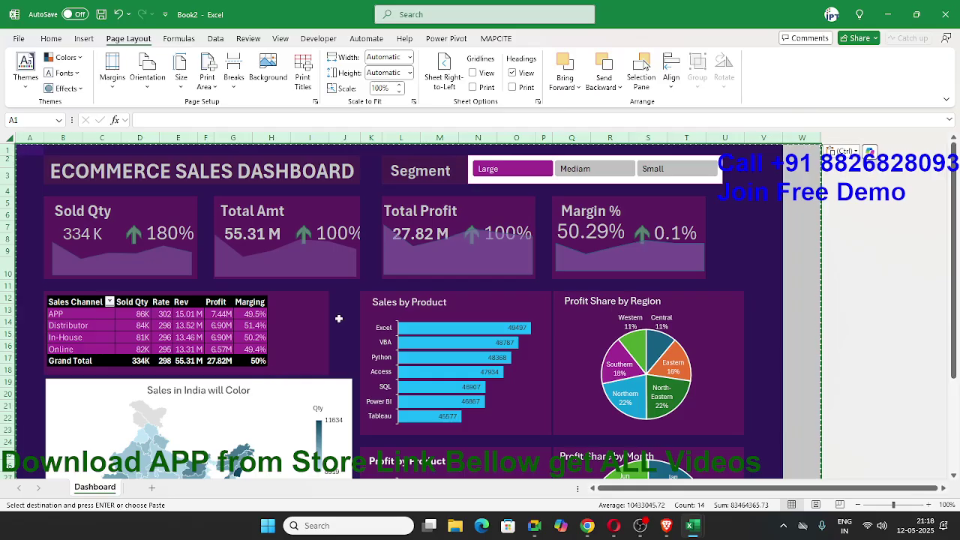
{"action": "left_click", "coordinate": [777, 190]}
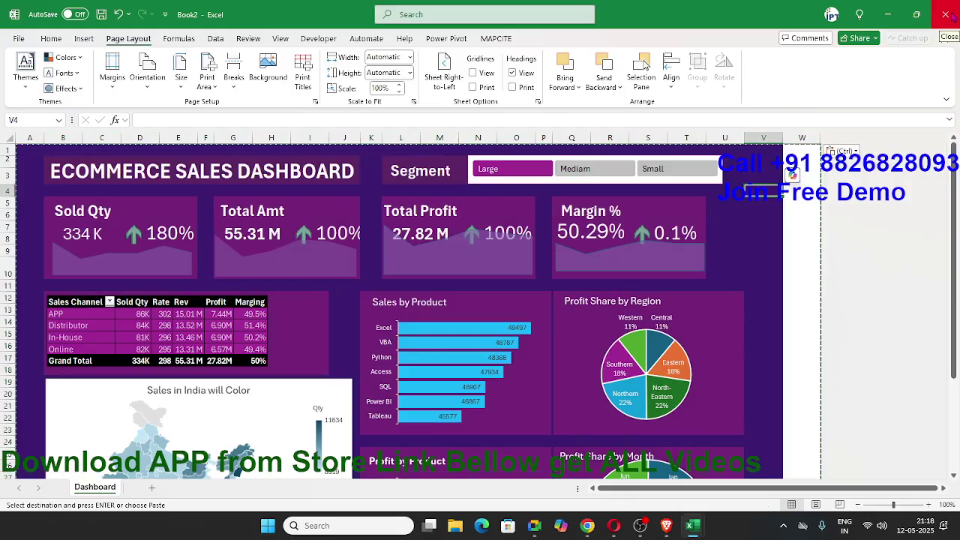
- Close the Book2 and EC-Dashboard workbooks without saving their changes
{"action": "left_click", "coordinate": [945, 14]}
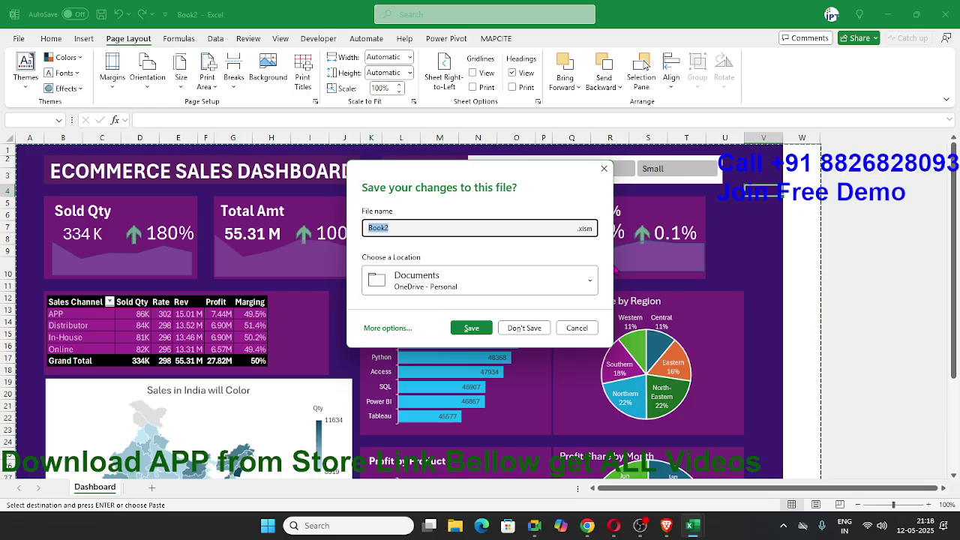
{"action": "left_click", "coordinate": [524, 327]}
{"action": "left_click", "coordinate": [509, 320]}
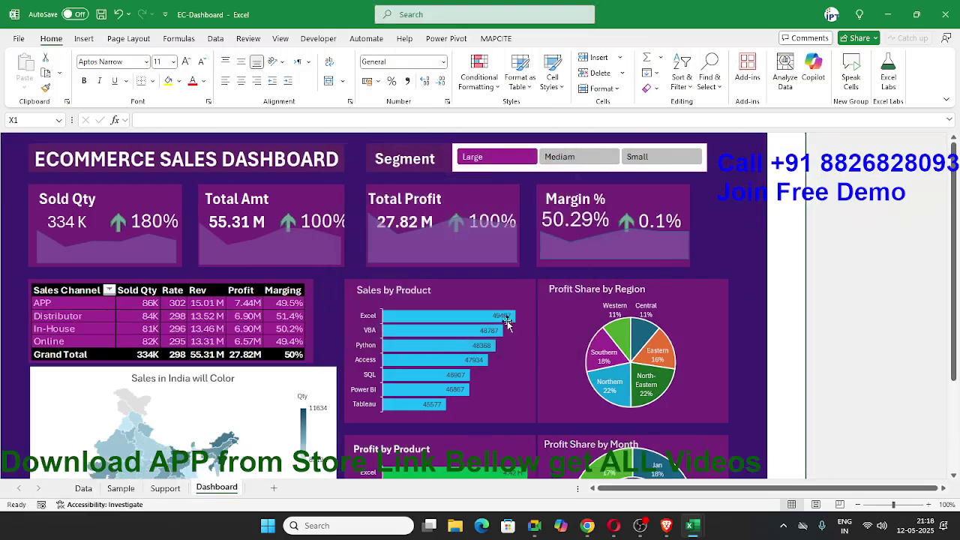
{"action": "left_click", "coordinate": [945, 14]}
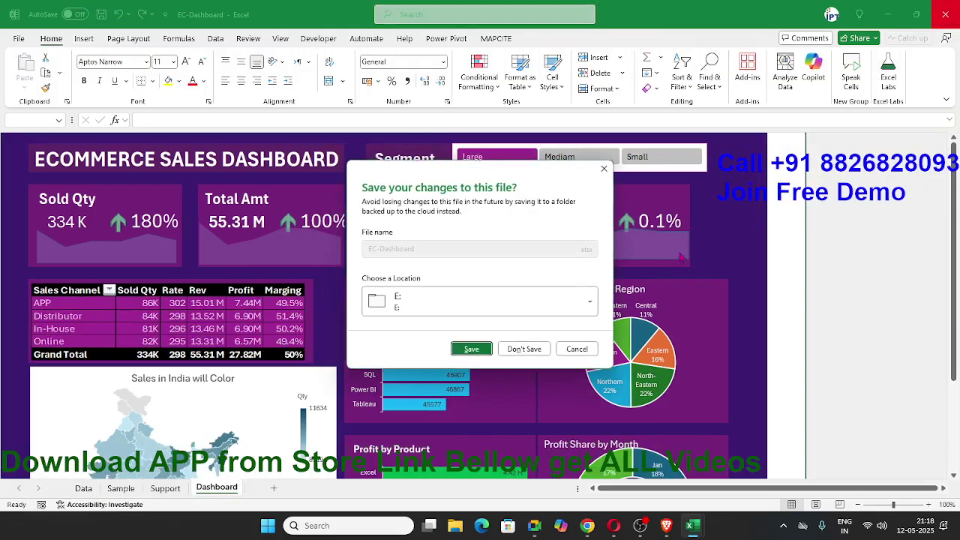
{"action": "left_click", "coordinate": [525, 347]}
- Copy the table A1:C9 on the Past-Format sheet and paste only its formats at G1
{"action": "left_click", "coordinate": [220, 489]}
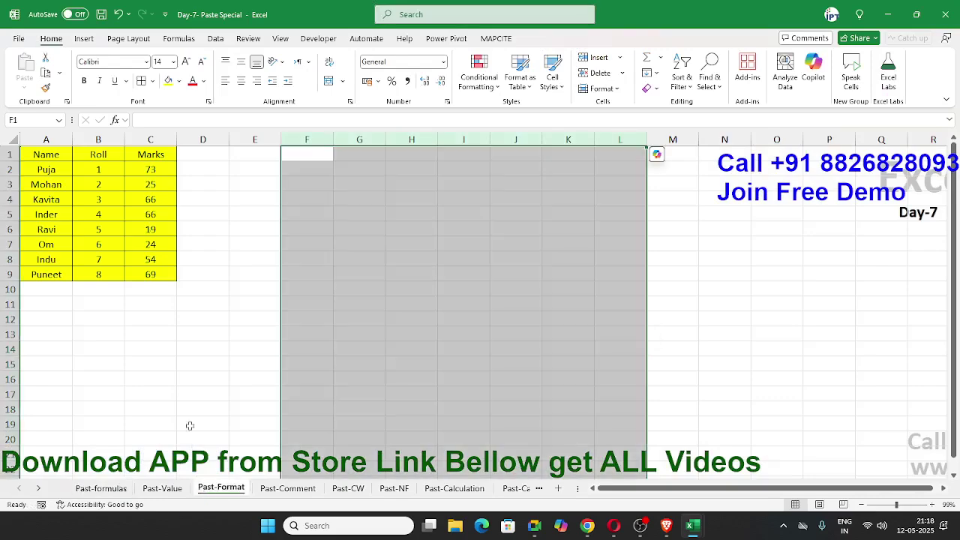
{"action": "left_click", "coordinate": [185, 378]}
{"action": "left_click", "coordinate": [140, 276]}
{"action": "left_click", "coordinate": [15, 138]}
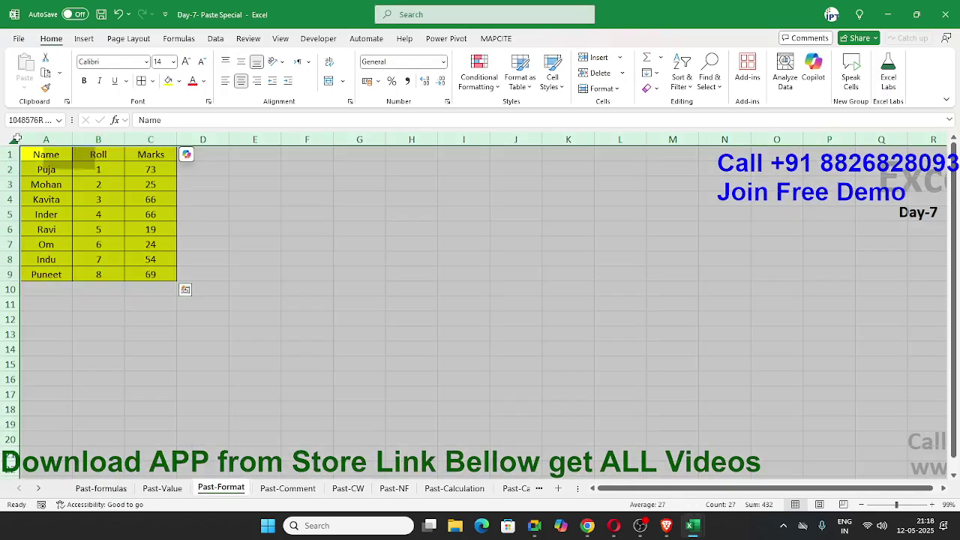
{"action": "left_click_drag", "start_coordinate": [151, 276], "coordinate": [54, 153]}
{"action": "key", "text": "ctrl+c"}
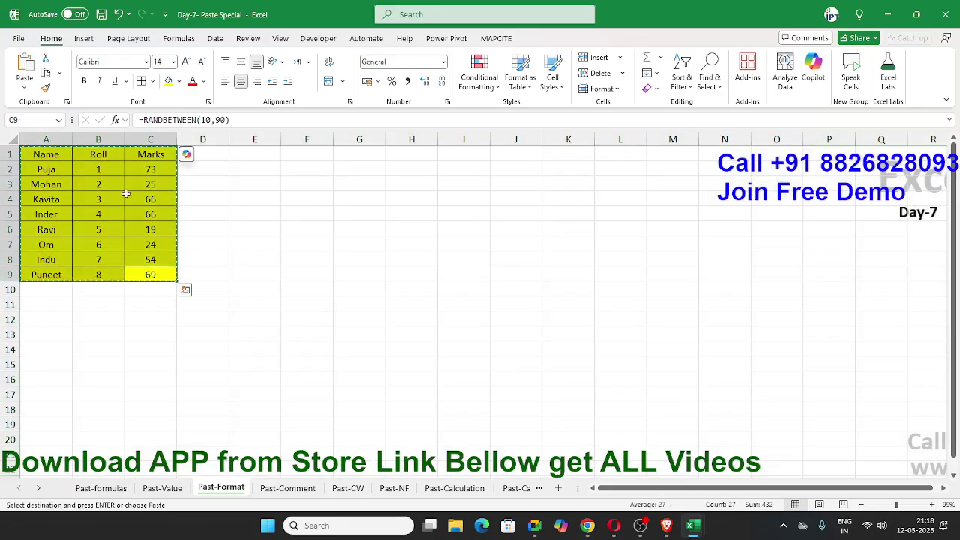
{"action": "left_click", "coordinate": [344, 155]}
{"action": "right_click", "coordinate": [354, 154]}
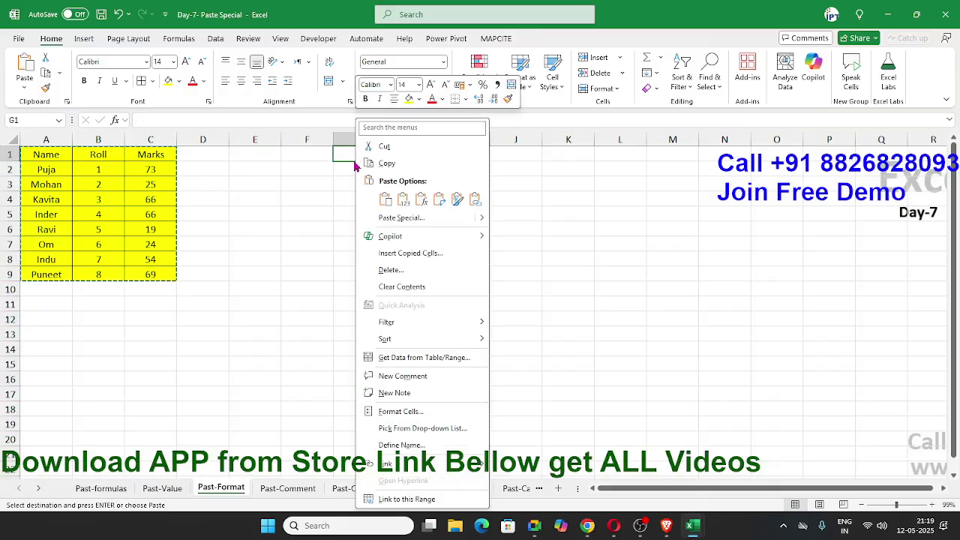
{"action": "left_click", "coordinate": [399, 217]}
{"action": "left_click", "coordinate": [299, 204]}
{"action": "left_click", "coordinate": [440, 308]}
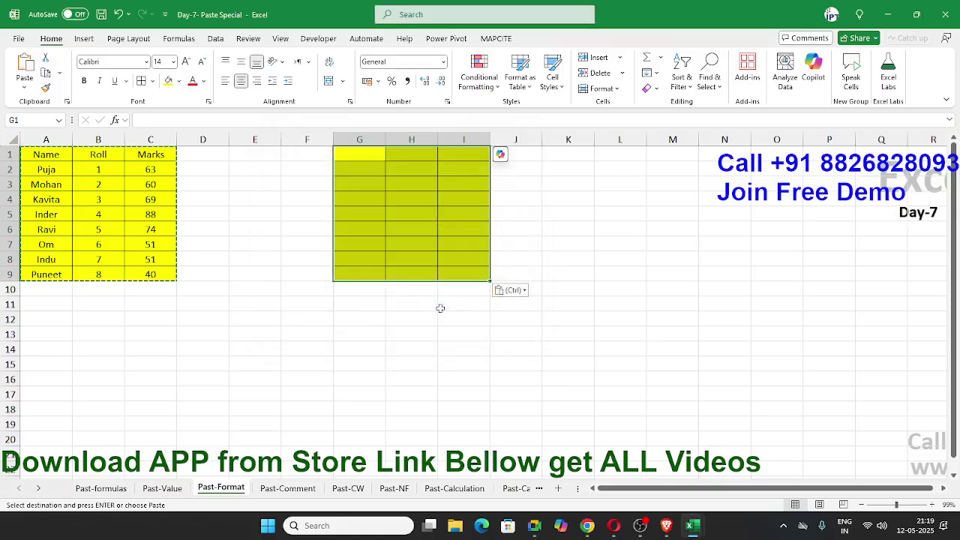
{"action": "left_click", "coordinate": [397, 349]}
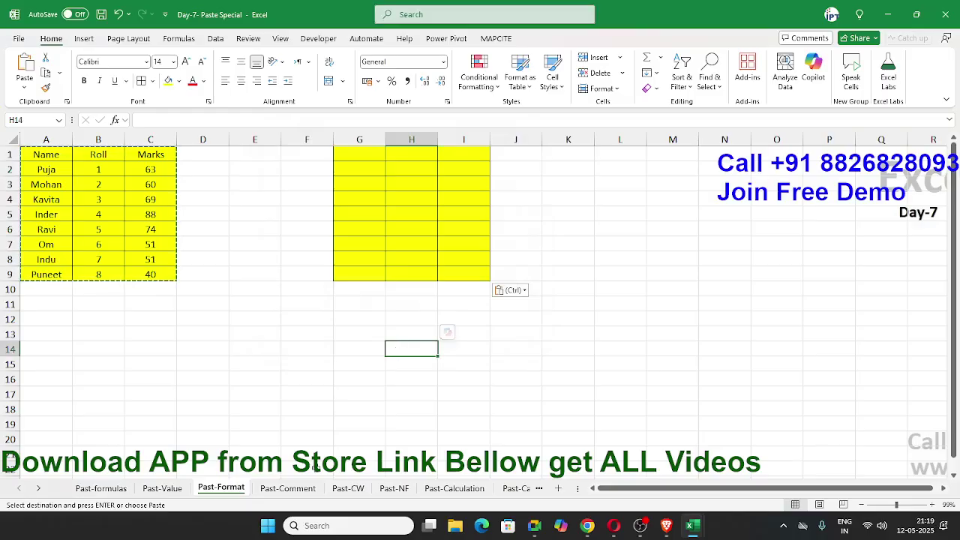
- Go to the Past-Comment sheet and select the empty cell F16
{"action": "left_click", "coordinate": [285, 488]}
{"action": "left_click", "coordinate": [316, 375]}
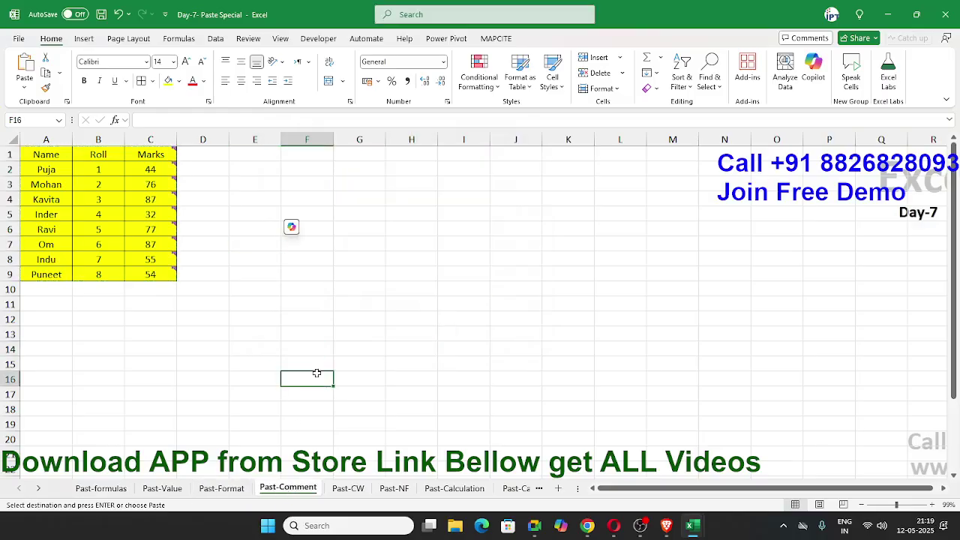
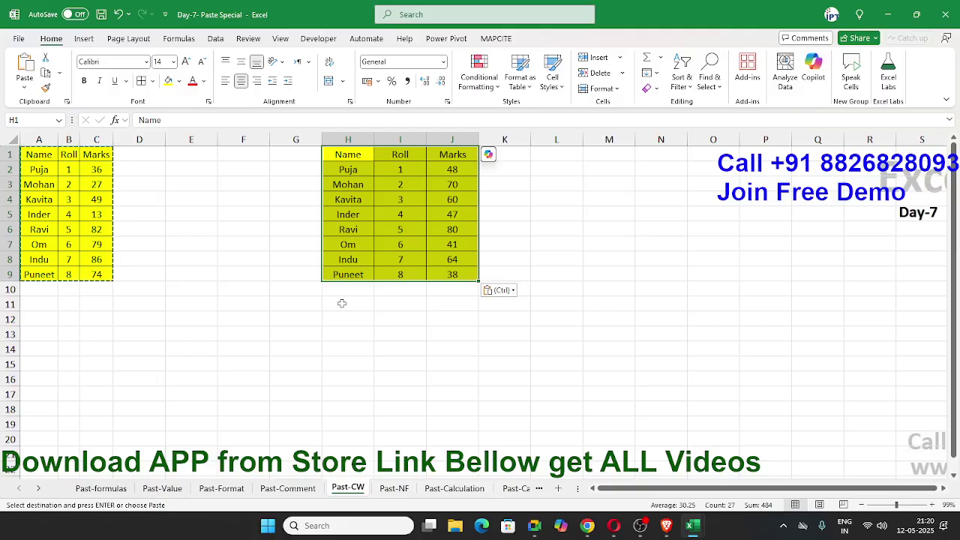
{"action": "right_click", "coordinate": [361, 194]}
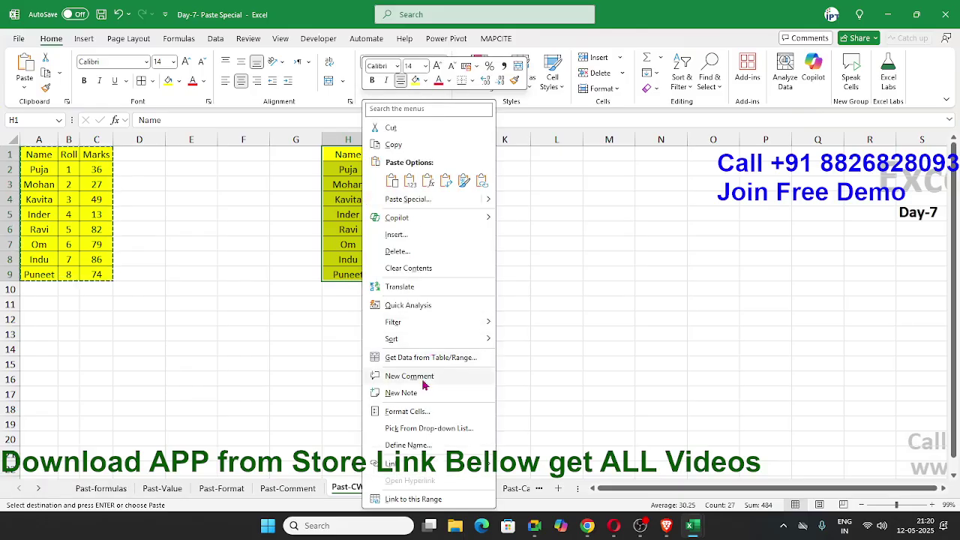
{"action": "left_click", "coordinate": [422, 411]}
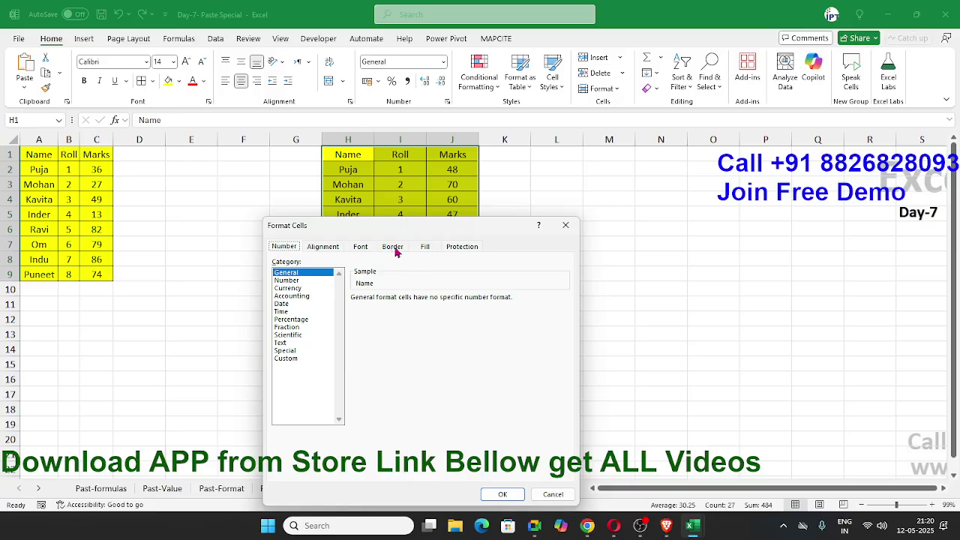
{"action": "left_click", "coordinate": [566, 226]}
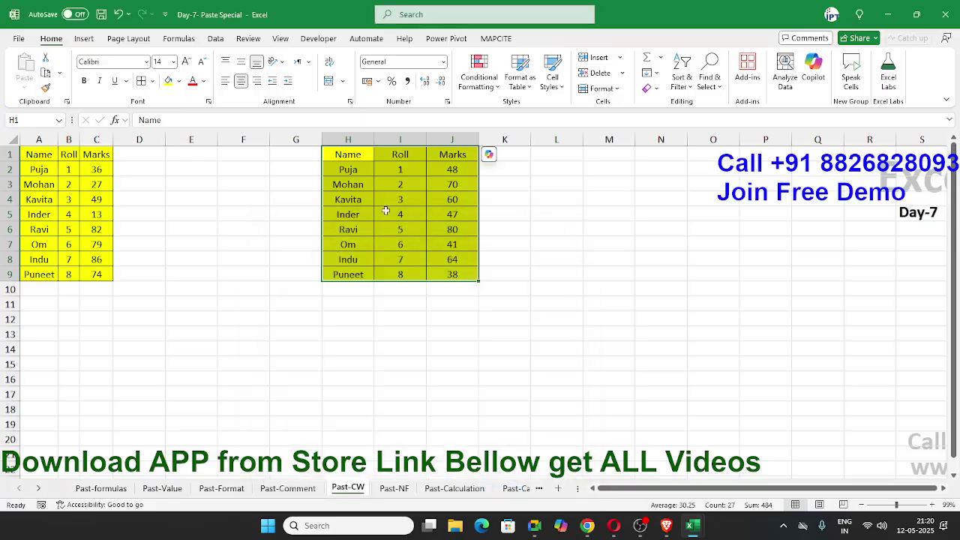
- Copy the table A1:C9 on the Past-CW sheet and paste only its column widths at H1 with Paste Special
{"action": "left_click_drag", "start_coordinate": [43, 154], "coordinate": [98, 275]}
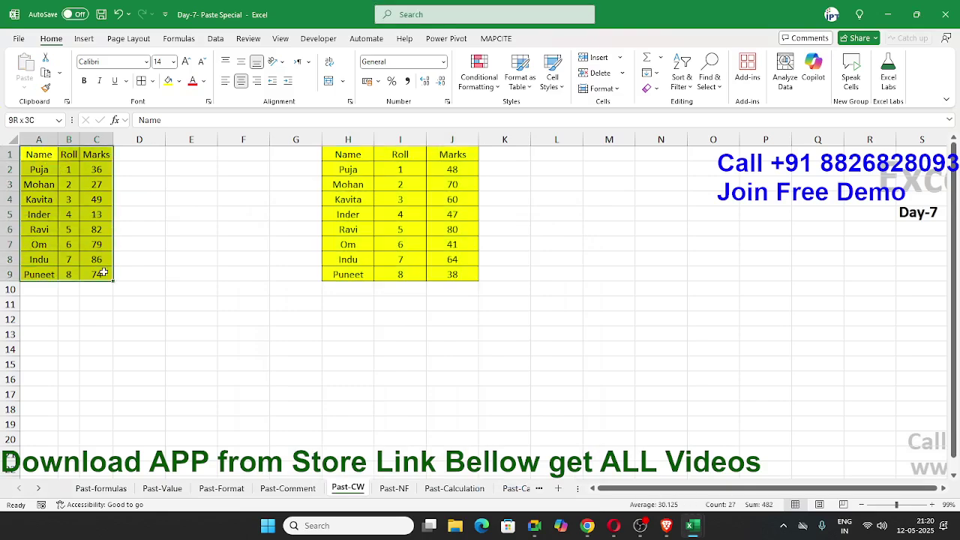
{"action": "key", "text": "ctrl+c"}
{"action": "right_click", "coordinate": [347, 154]}
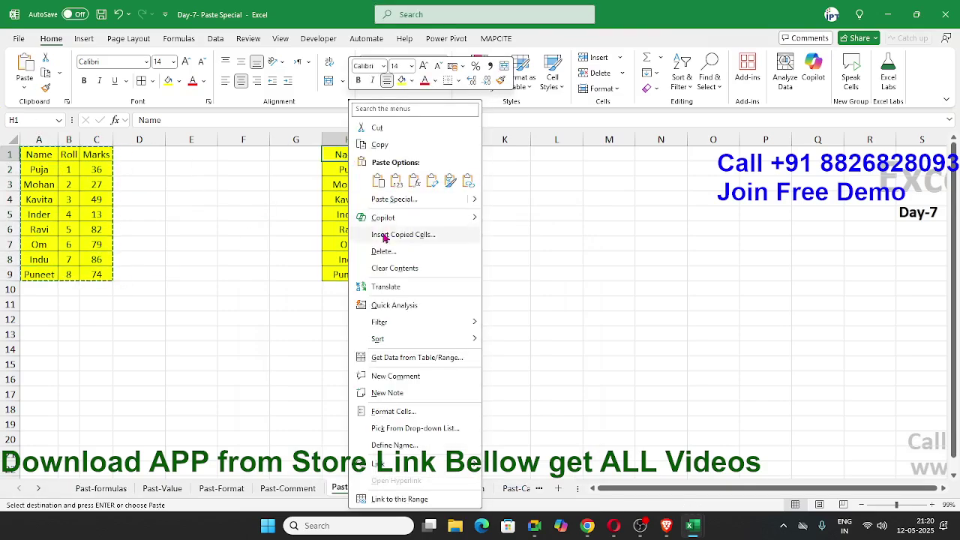
{"action": "left_click", "coordinate": [388, 201]}
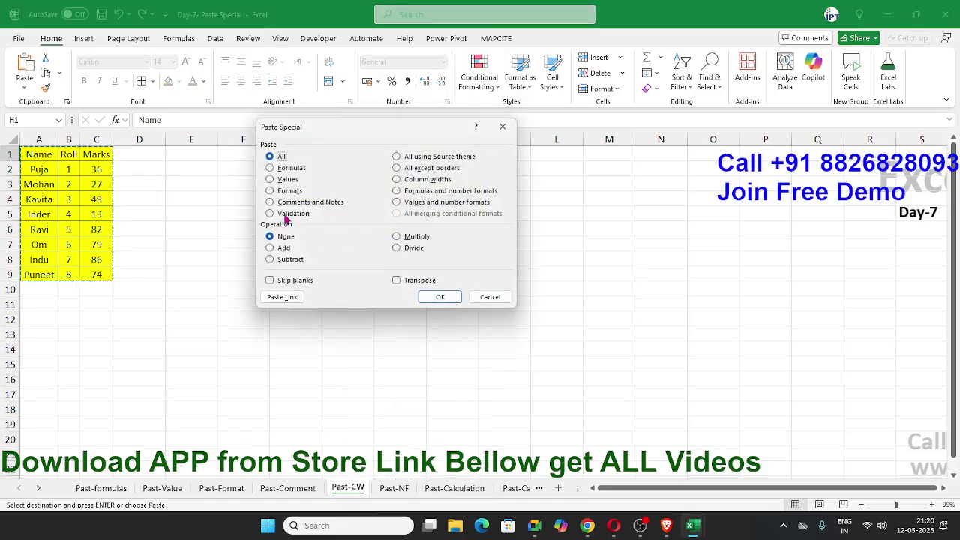
{"action": "left_click", "coordinate": [412, 180]}
{"action": "left_click_drag", "start_coordinate": [393, 137], "coordinate": [634, 152]}
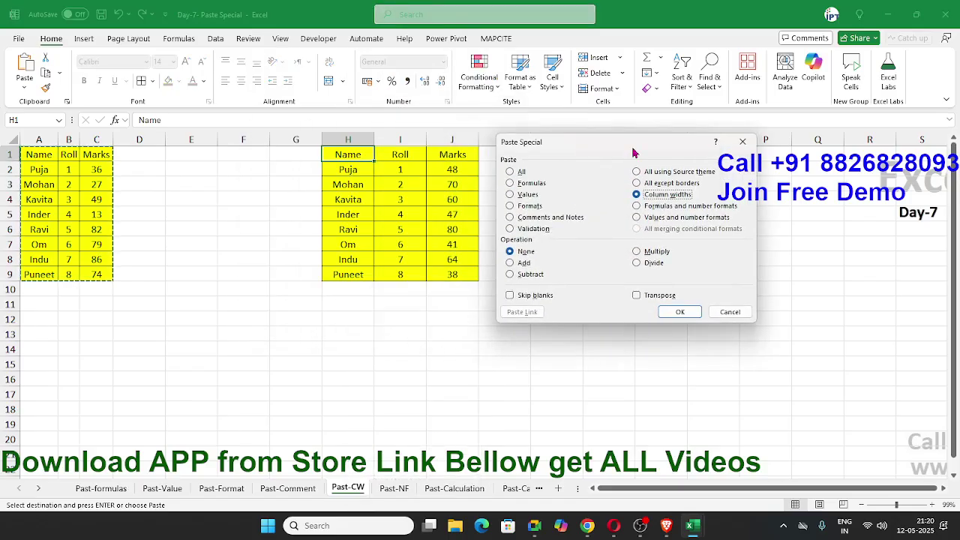
{"action": "left_click", "coordinate": [679, 311]}
- Try pasting the copied table's column widths and its contents separately at L1, and undo both pastes
{"action": "left_click", "coordinate": [486, 157]}
{"action": "right_click", "coordinate": [486, 157]}
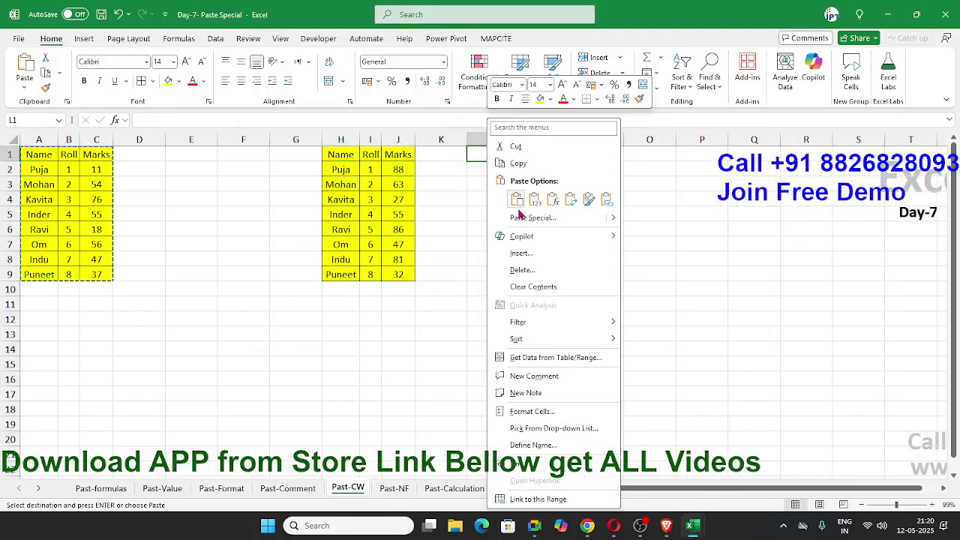
{"action": "left_click", "coordinate": [536, 219]}
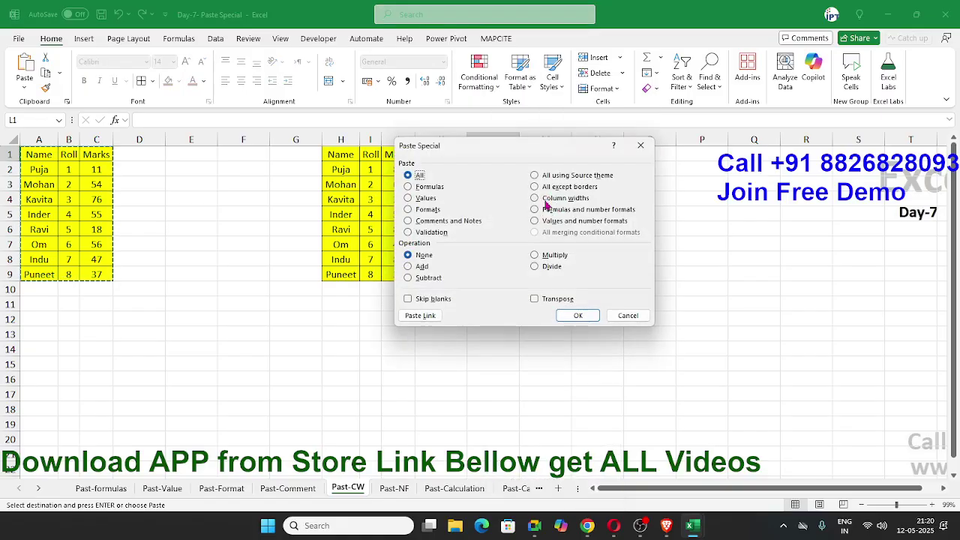
{"action": "left_click", "coordinate": [547, 199]}
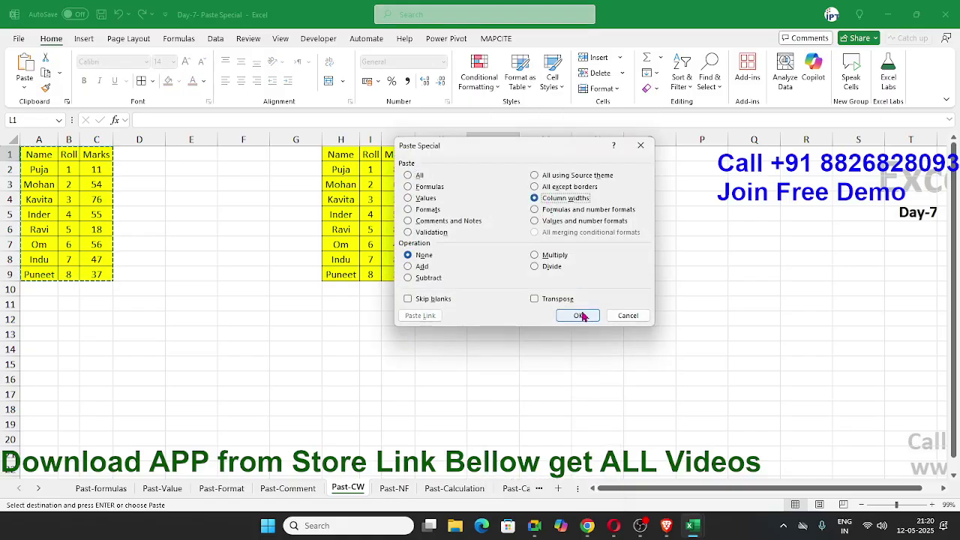
{"action": "left_click", "coordinate": [582, 315]}
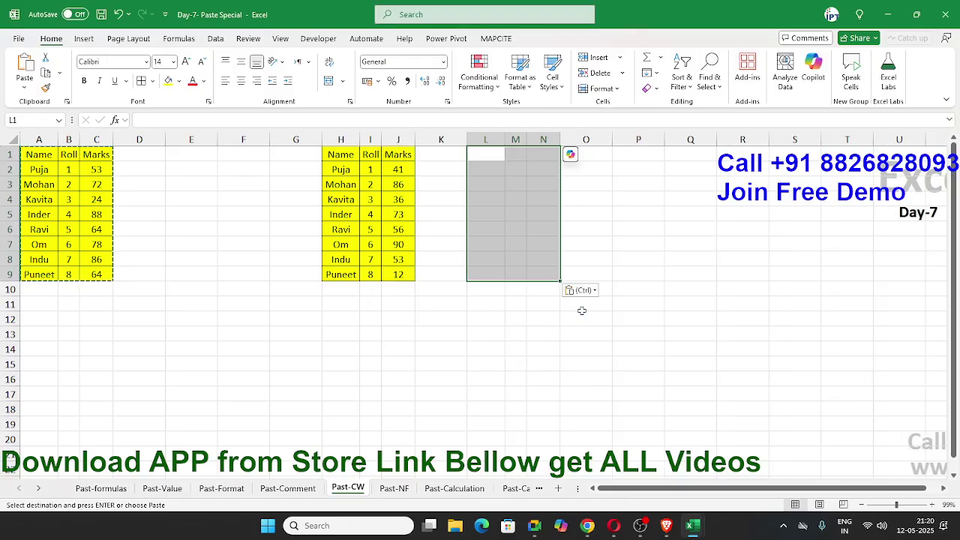
{"action": "key", "text": "ctrl+v"}
{"action": "key", "text": "ctrl+z"}
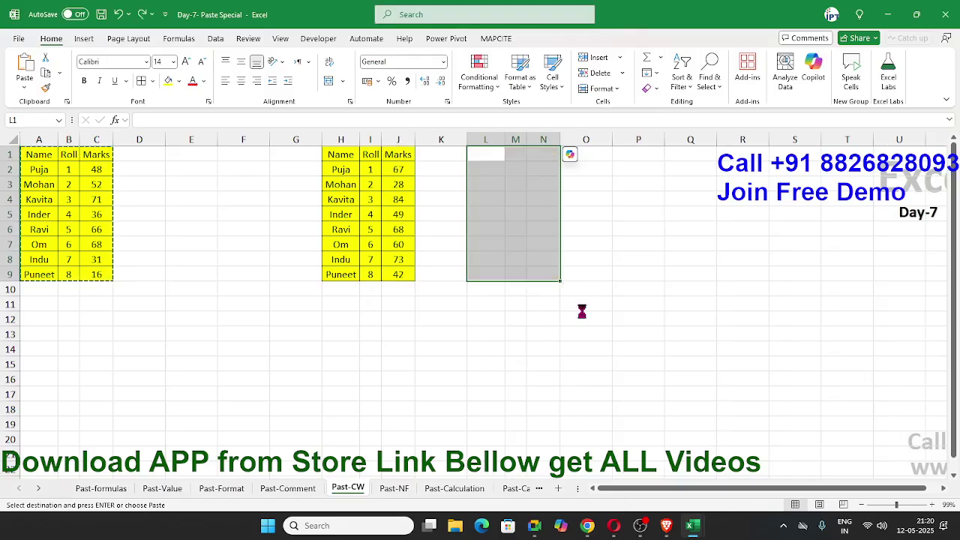
{"action": "key", "text": "ctrl+z"}
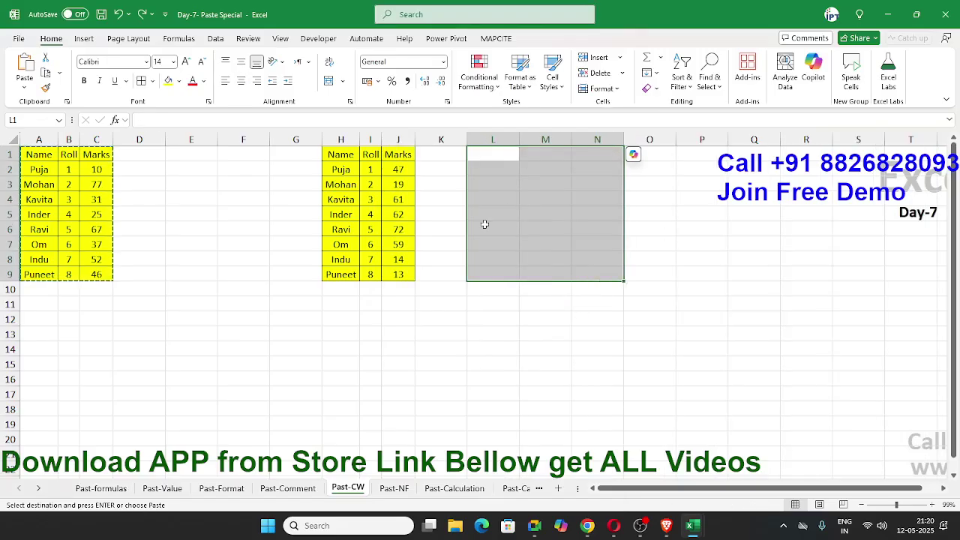
- Paste the copied table at L1 with the Keep Source Column Widths option
{"action": "left_click", "coordinate": [491, 159]}
{"action": "right_click", "coordinate": [491, 158]}
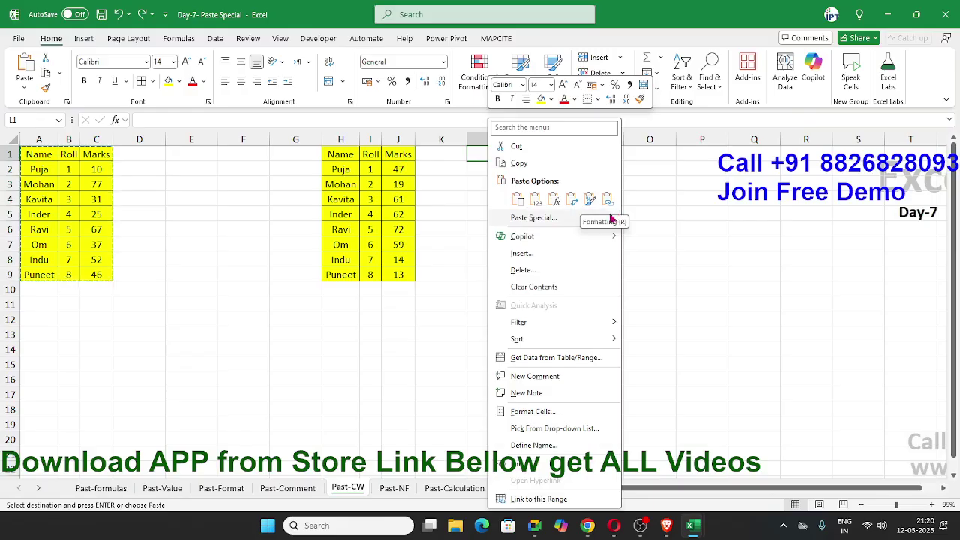
{"action": "mouse_move", "coordinate": [613, 219]}
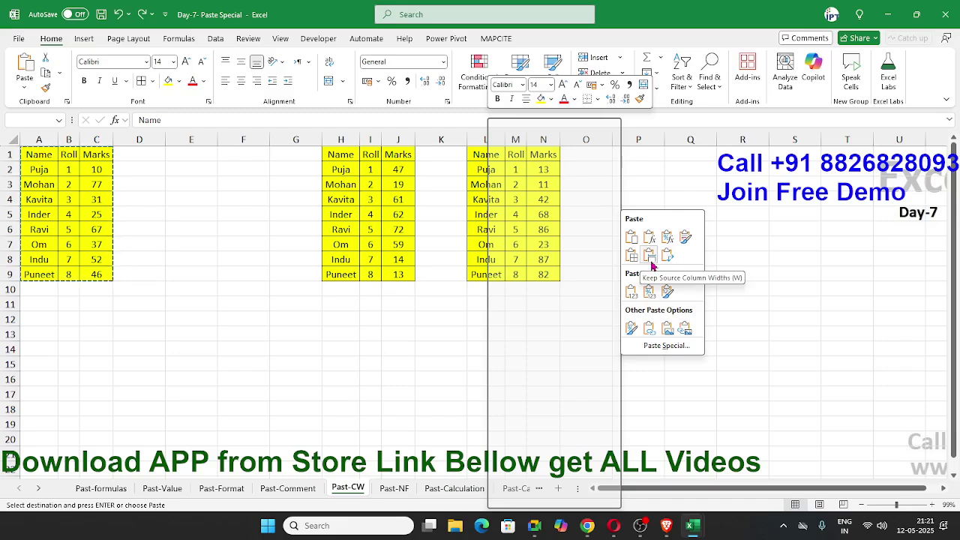
{"action": "left_click", "coordinate": [650, 255]}
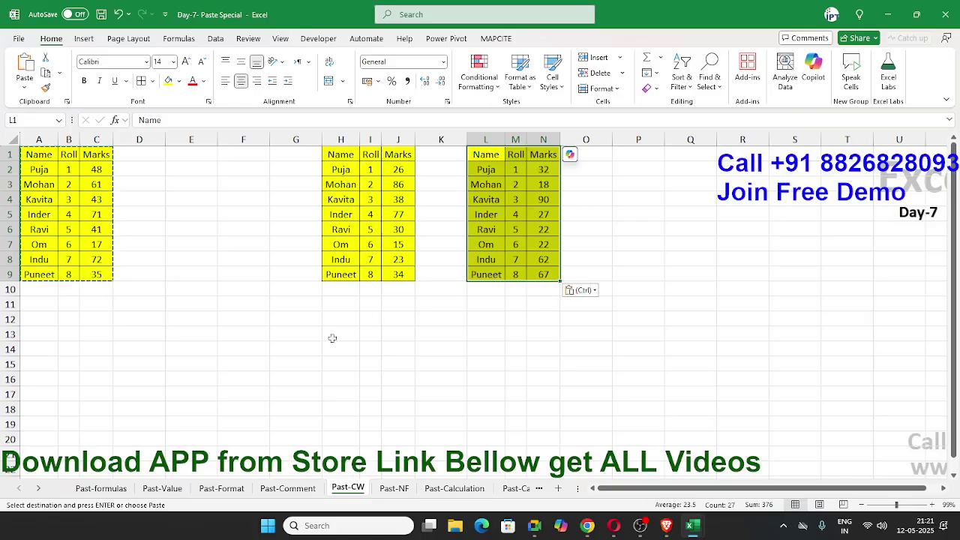
{"action": "left_click", "coordinate": [186, 361]}
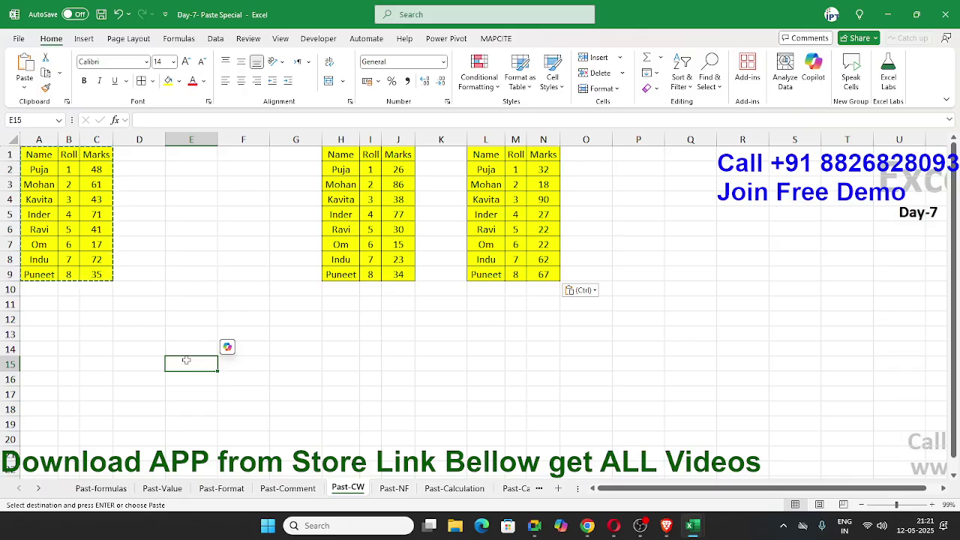
- On the Past-NF sheet, copy the Date column D1:D9 and paste it as values at G1
{"action": "left_click", "coordinate": [408, 490]}
{"action": "left_click", "coordinate": [397, 428]}
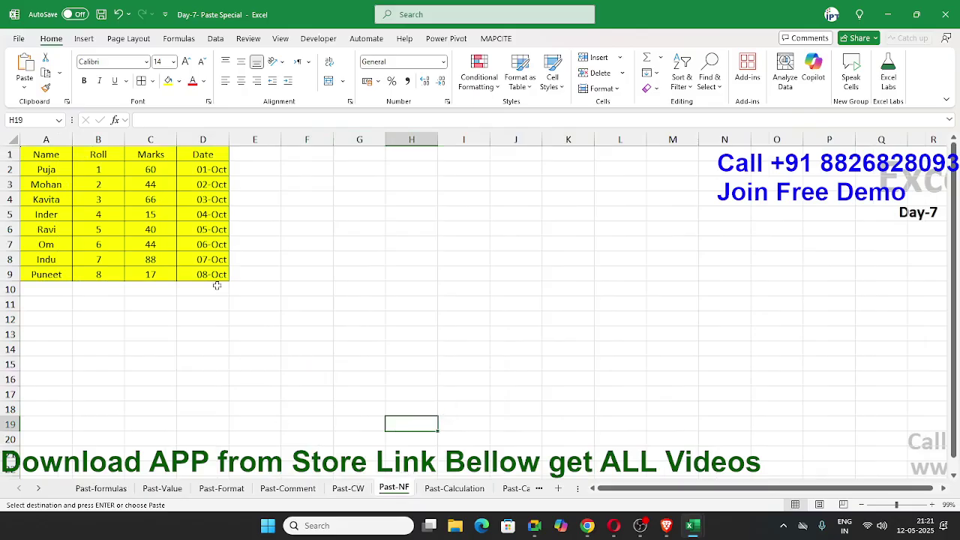
{"action": "left_click_drag", "start_coordinate": [211, 275], "coordinate": [214, 230]}
{"action": "left_click_drag", "start_coordinate": [217, 184], "coordinate": [217, 152]}
{"action": "left_click_drag", "start_coordinate": [209, 154], "coordinate": [205, 273]}
{"action": "left_click", "coordinate": [342, 155]}
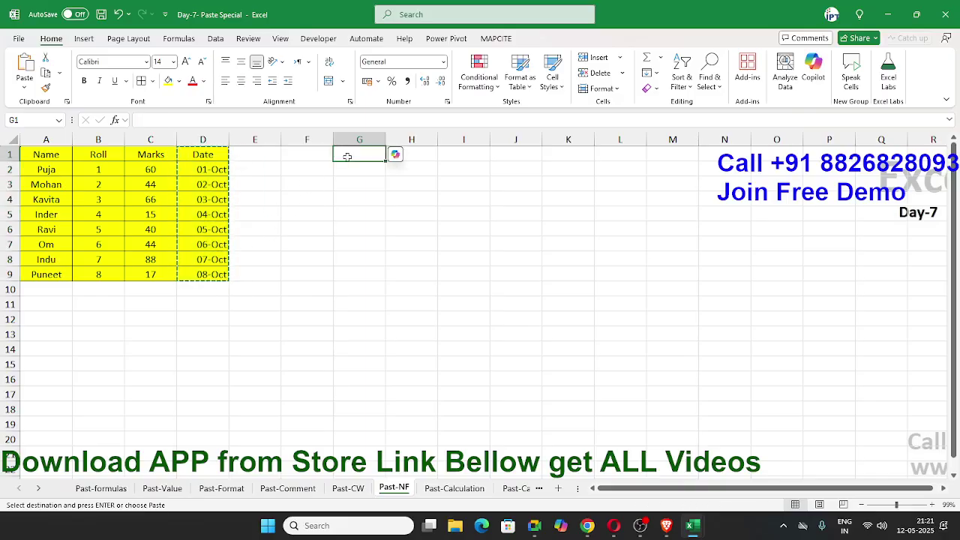
{"action": "right_click", "coordinate": [348, 159]}
{"action": "left_click", "coordinate": [396, 199]}
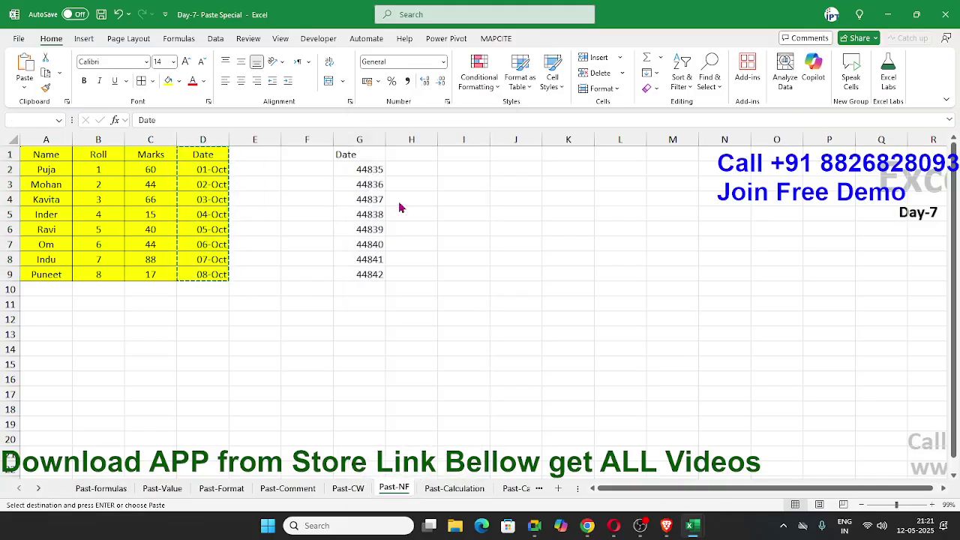
{"action": "left_click_drag", "start_coordinate": [377, 192], "coordinate": [360, 268]}
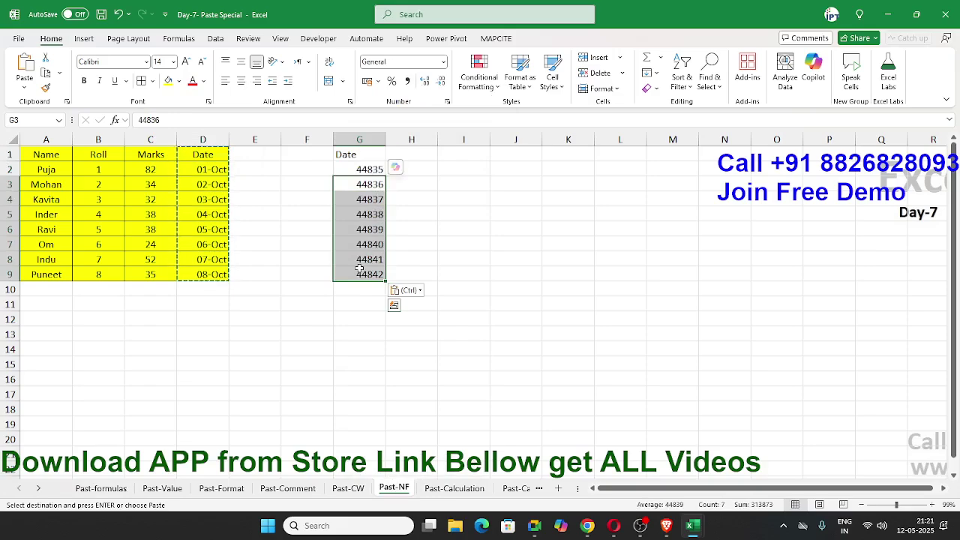
{"action": "left_click", "coordinate": [368, 170]}
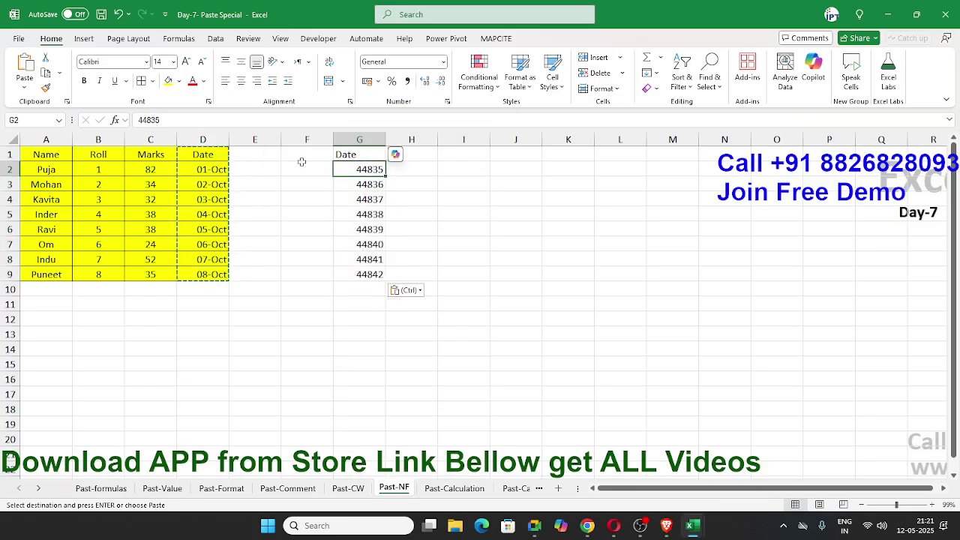
- Change the year of the date in D2 to 2025 and fill the date series down to D9
{"action": "left_click", "coordinate": [214, 169]}
{"action": "left_click", "coordinate": [197, 120]}
{"action": "key", "text": "BackSpace"}
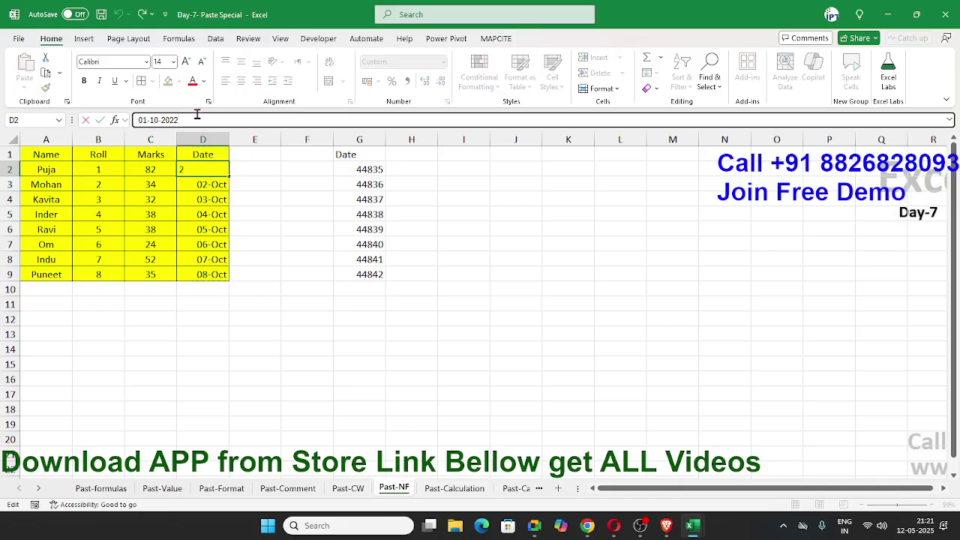
{"action": "type", "text": "5"}
{"action": "left_click", "coordinate": [214, 170]}
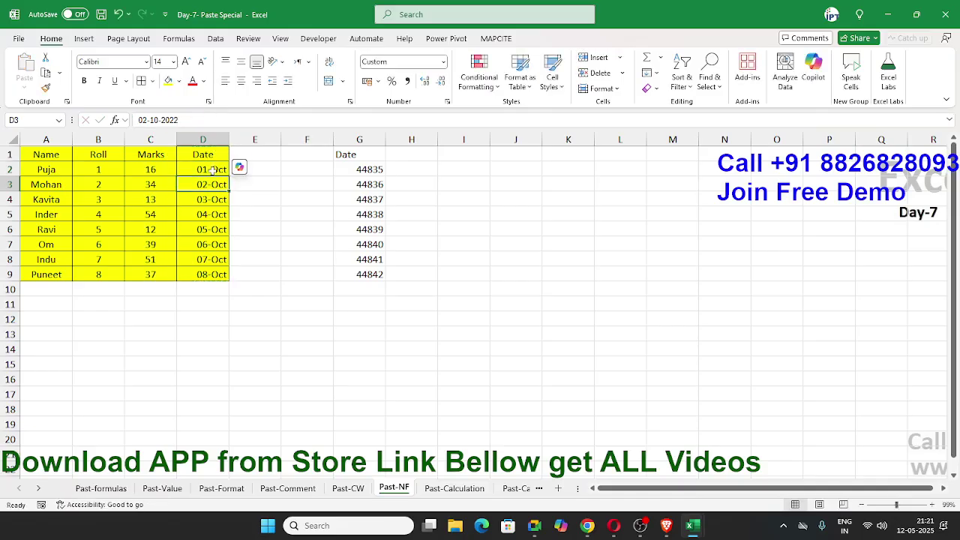
{"action": "left_click_drag", "start_coordinate": [229, 177], "coordinate": [233, 285]}
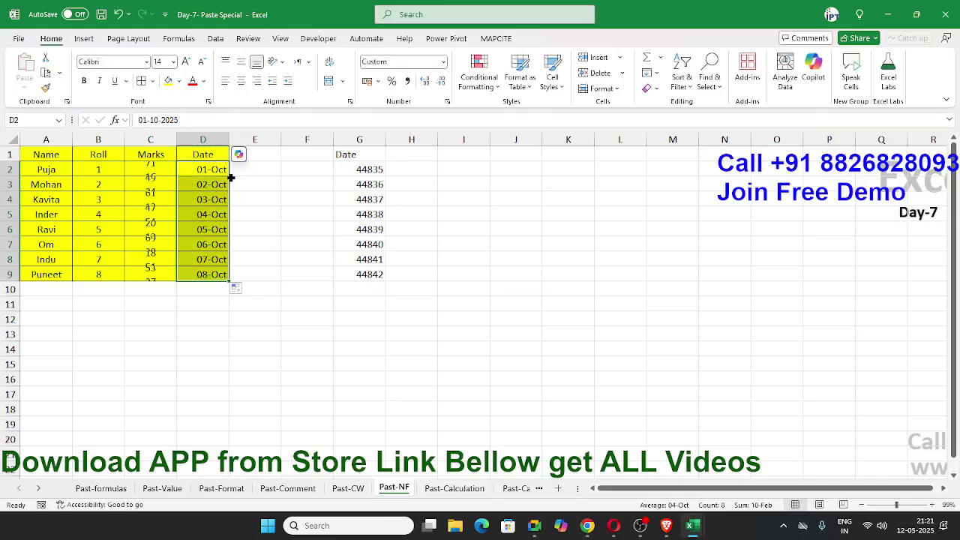
- Clear the pasted date serial numbers from G2:G9
{"action": "left_click", "coordinate": [358, 171]}
{"action": "left_click_drag", "start_coordinate": [366, 272], "coordinate": [362, 170]}
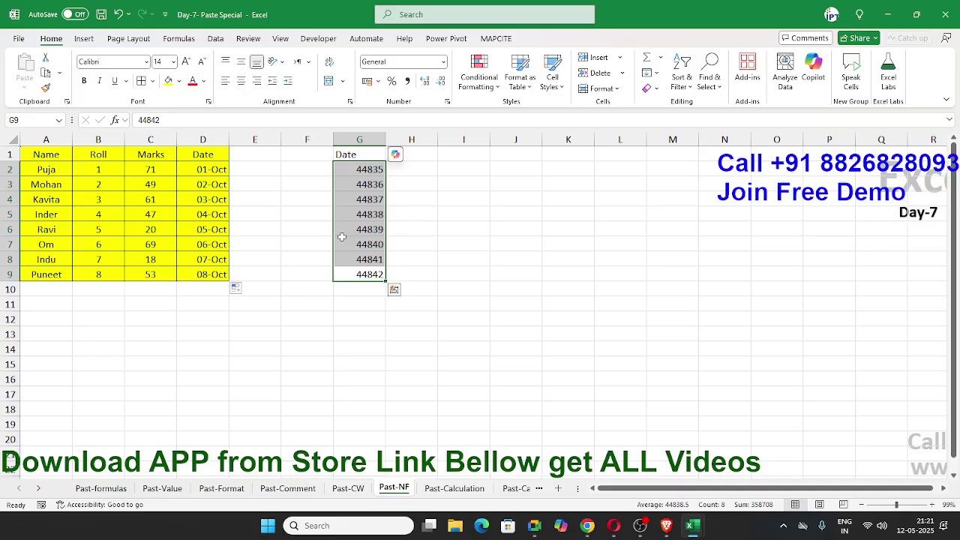
{"action": "key", "text": "Delete"}
- Enter the date 12/5 in cell F11
{"action": "key", "text": "Down"}
{"action": "key", "text": "Down"}
{"action": "key", "text": "Left"}
{"action": "key", "text": "Left"}
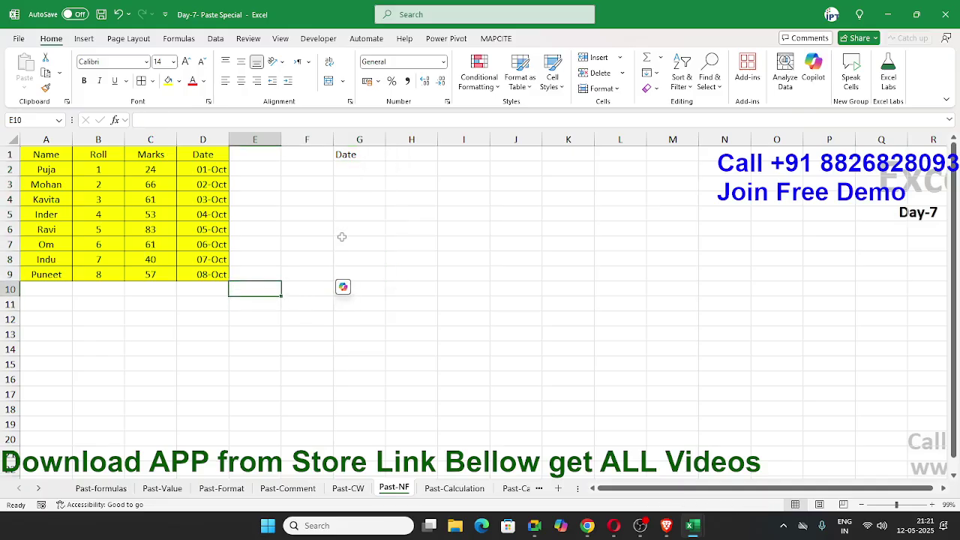
{"action": "key", "text": "Right"}
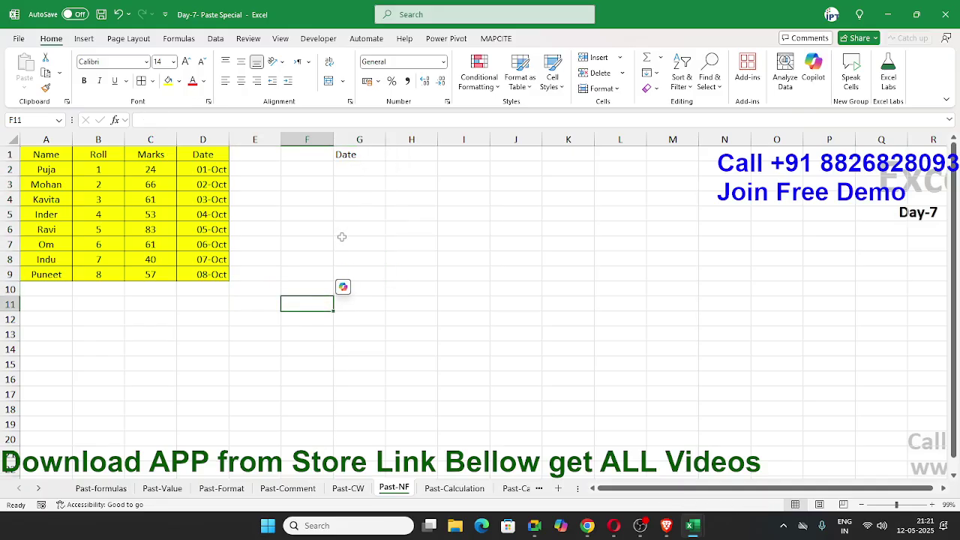
{"action": "type", "text": "1"}
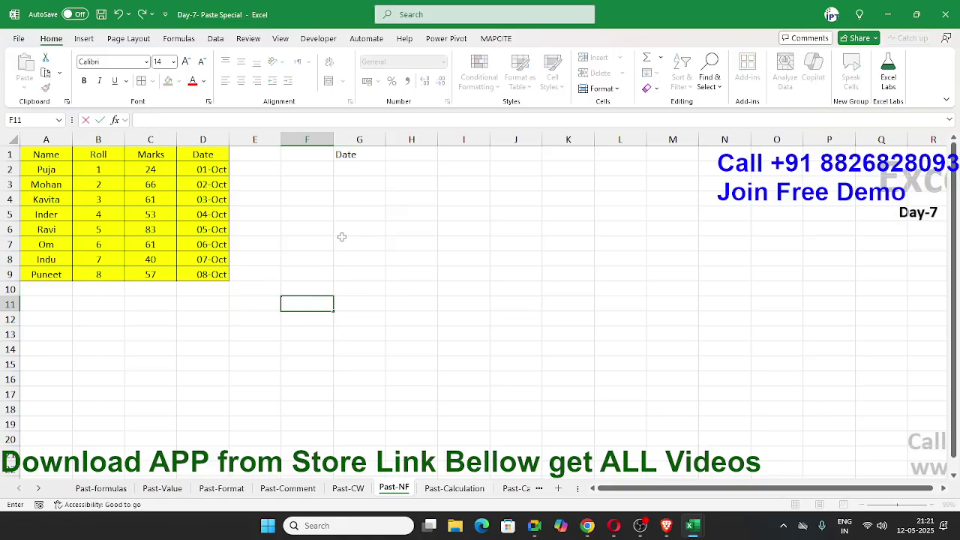
{"action": "type", "text": "2/5"}
{"action": "key", "text": "Return"}
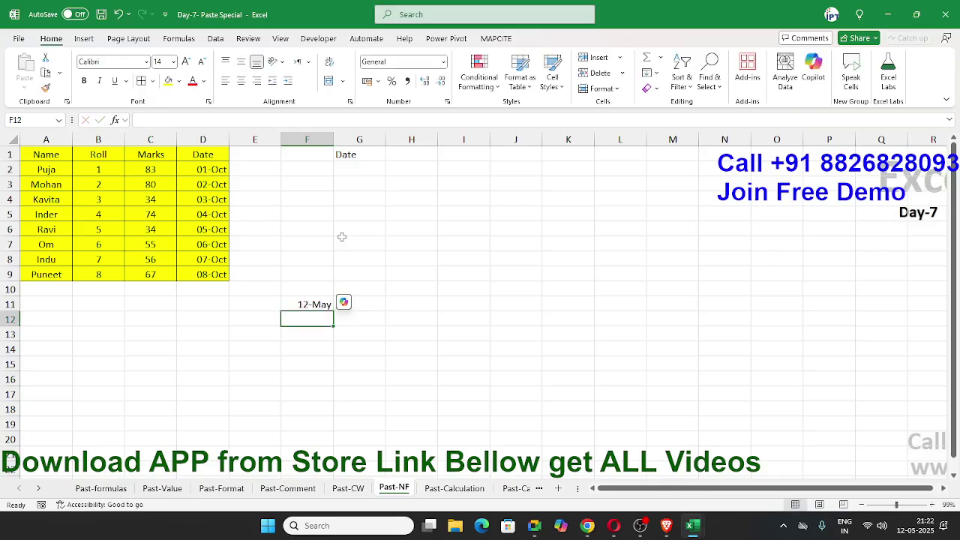
- Set the number format of cell F11 to General
{"action": "key", "text": "Up"}
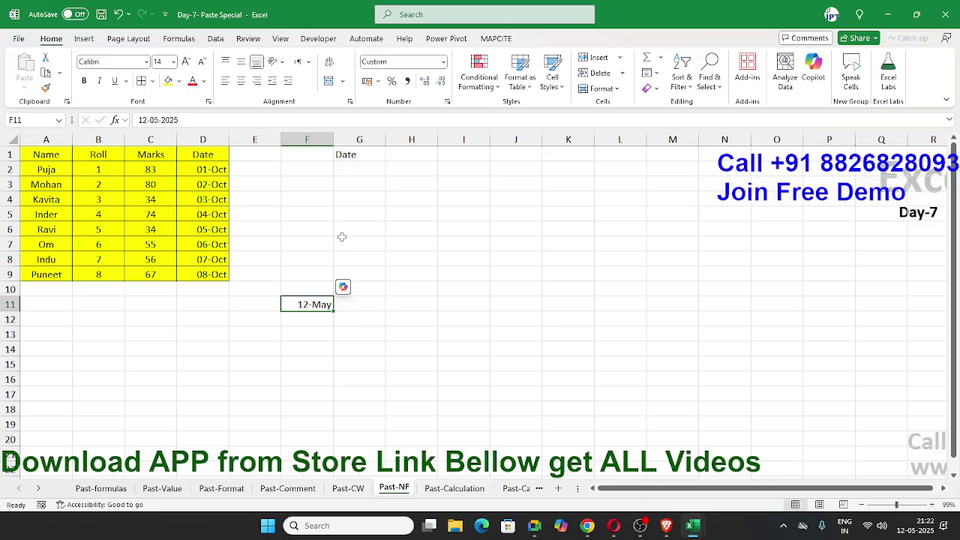
{"action": "left_click", "coordinate": [443, 62]}
{"action": "left_click", "coordinate": [426, 85]}
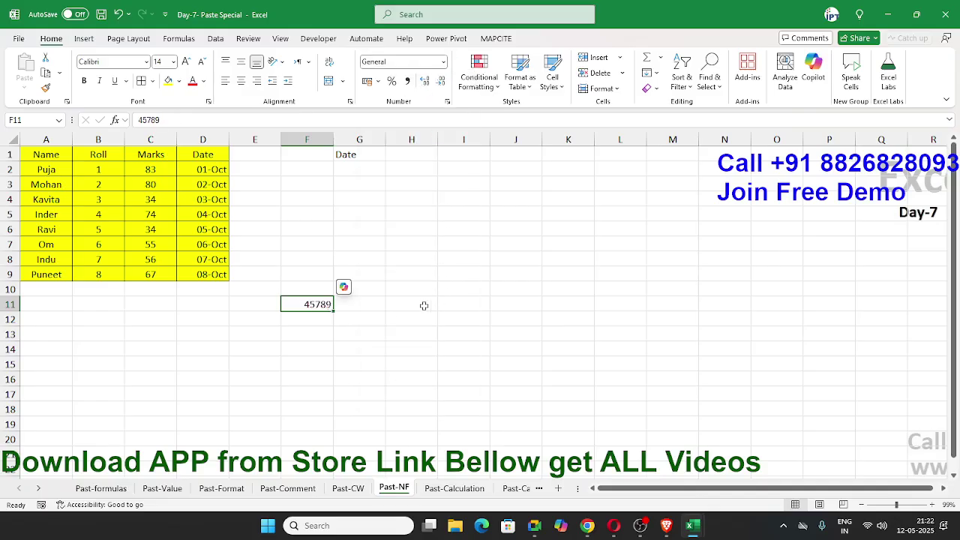
- Enter the date 1/1/1900 in cell F13
{"action": "left_click", "coordinate": [318, 328]}
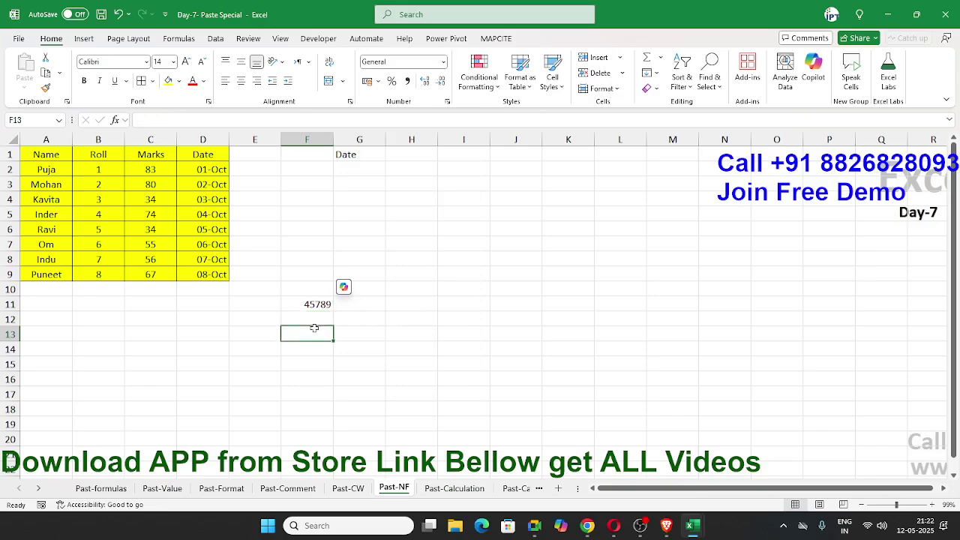
{"action": "type", "text": "1/1"}
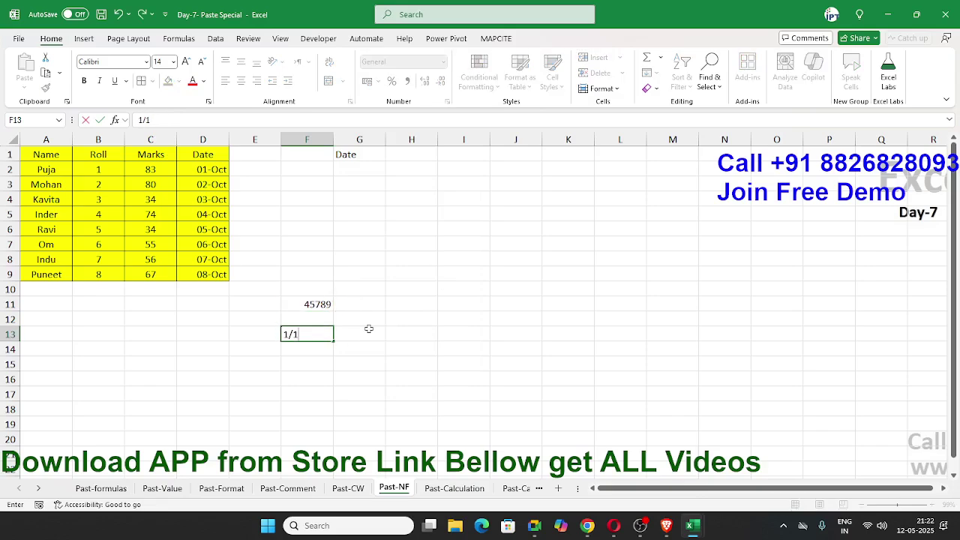
{"action": "type", "text": "/1900"}
{"action": "key", "text": "Return"}
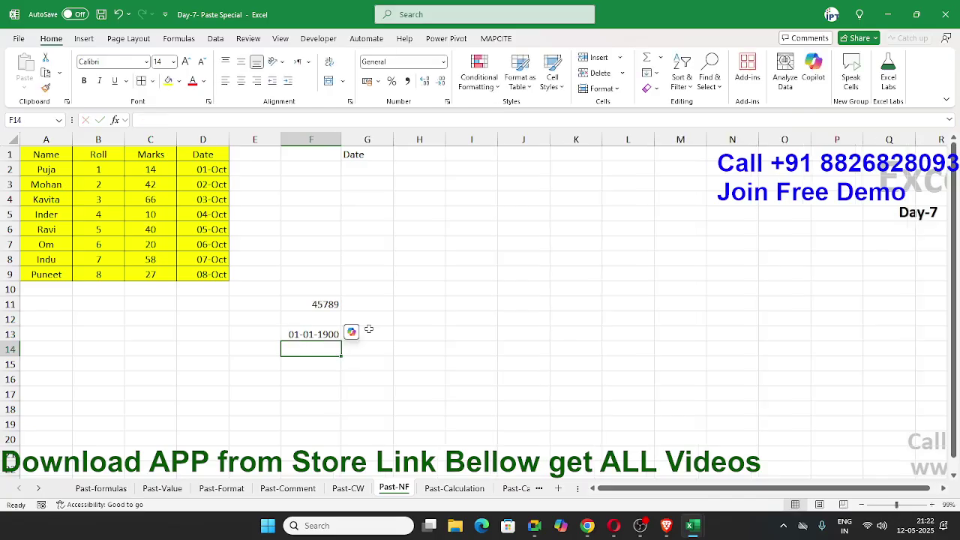
- Enter the date 10-may-1855 in cell F14
{"action": "type", "text": "10-may"}
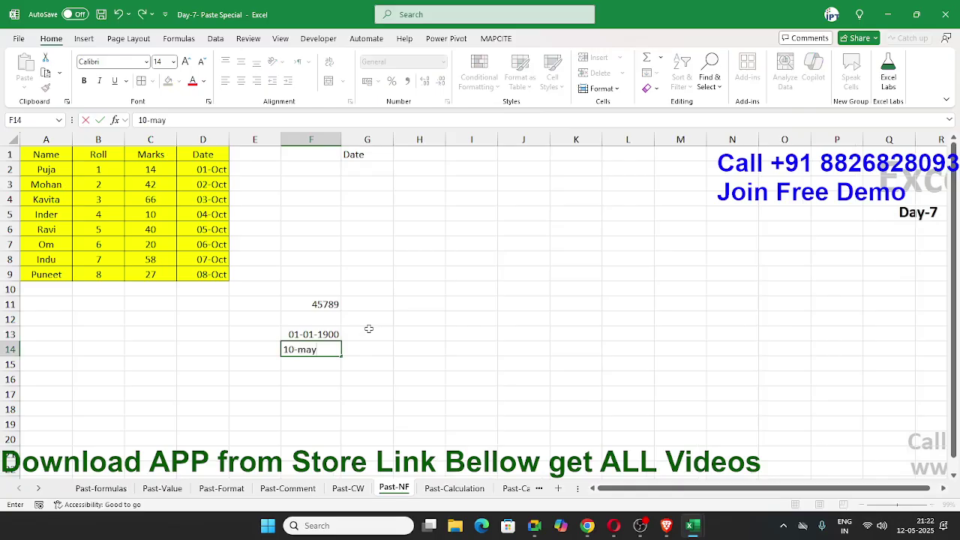
{"action": "type", "text": "-1855"}
{"action": "key", "text": "Return"}
{"action": "key", "text": "Up"}
- Clear the date entries in cells F13 and F14
{"action": "key", "text": "shift+Down"}
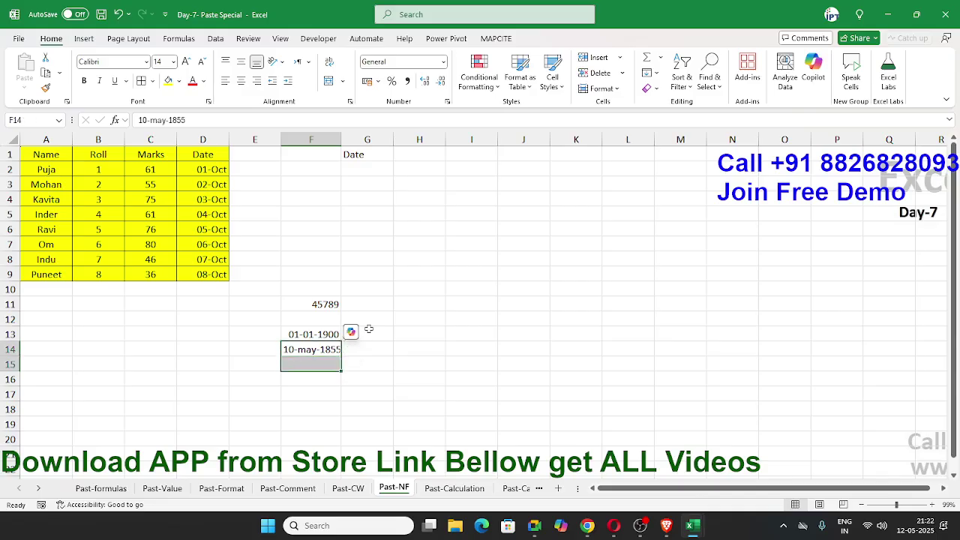
{"action": "key", "text": "Delete"}
{"action": "key", "text": "Up"}
{"action": "key", "text": "Delete"}
{"action": "left_click", "coordinate": [368, 328]}
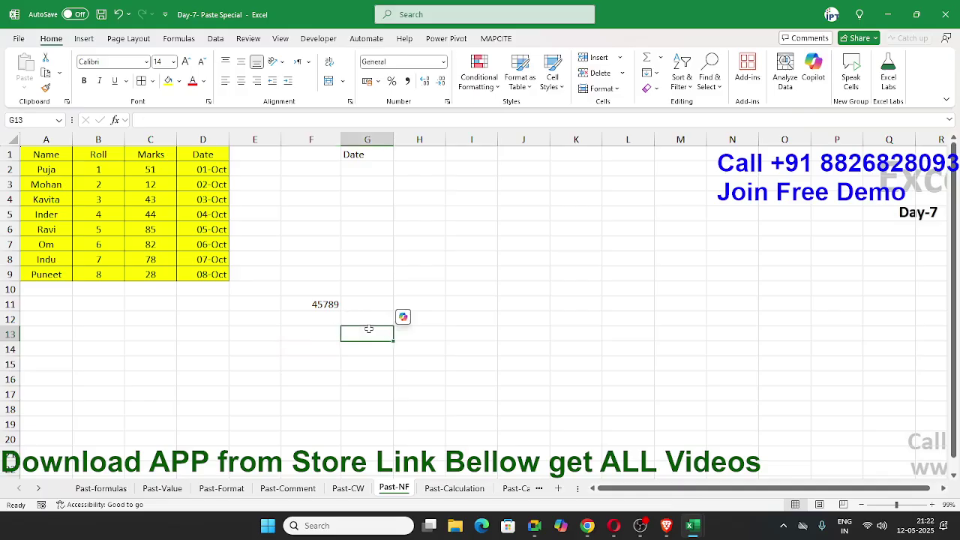
- Enter 1 in cell G11 and set the cell's number format to Short Date
{"action": "key", "text": "Up"}
{"action": "key", "text": "Up"}
{"action": "type", "text": "1"}
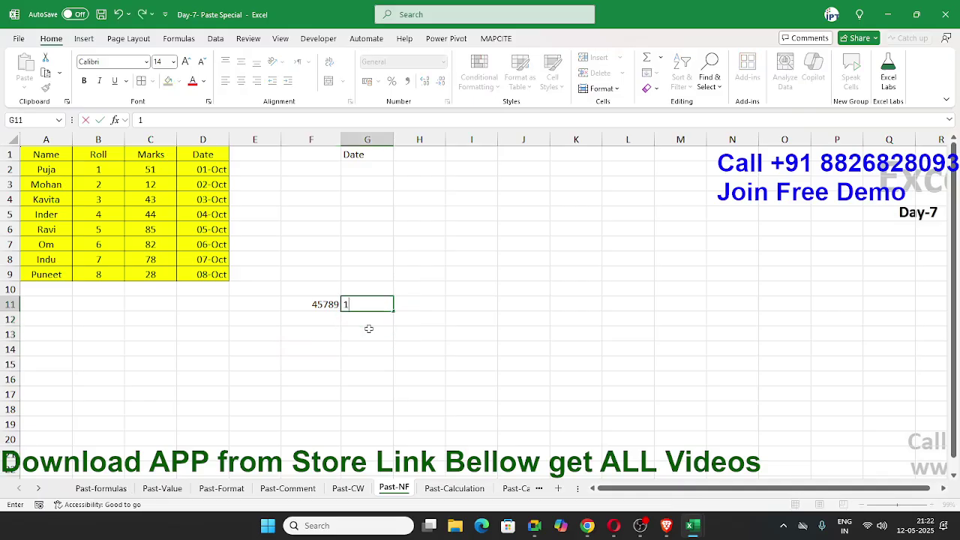
{"action": "key", "text": "ctrl+Return"}
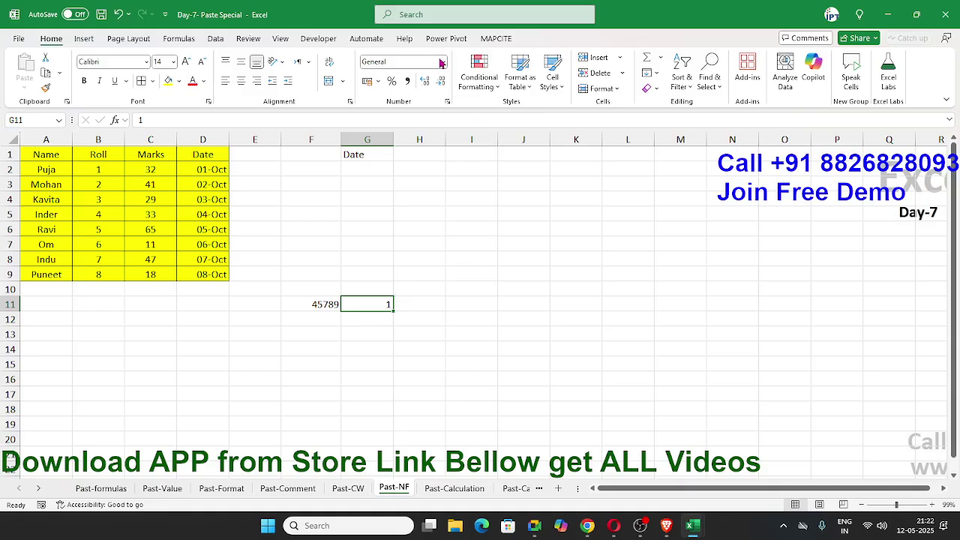
{"action": "left_click", "coordinate": [443, 61]}
{"action": "left_click", "coordinate": [422, 204]}
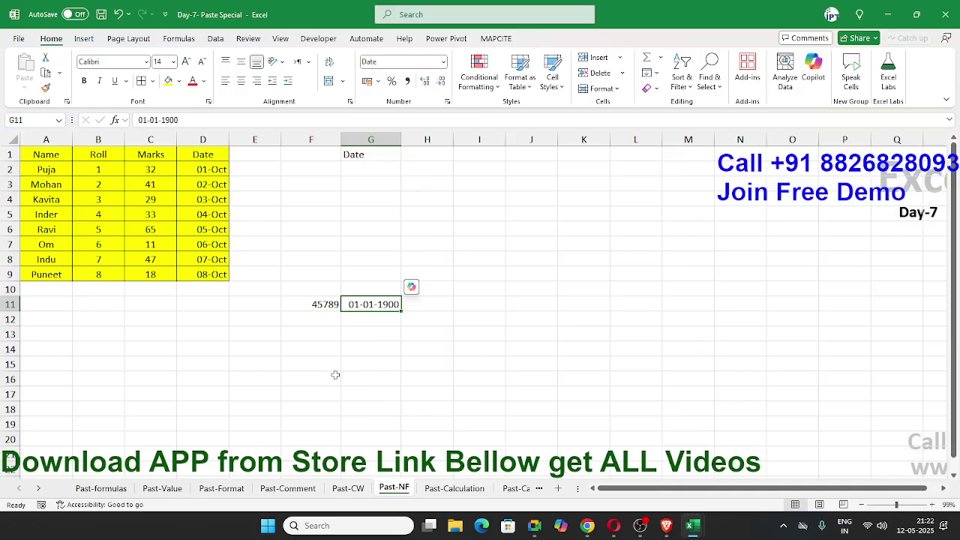
- Overwrite cell G11 with the serial number for 01-02-1900, followed by the serial number 367
{"action": "type", "text": "2"}
{"action": "key", "text": "Return"}
{"action": "key", "text": "Up"}
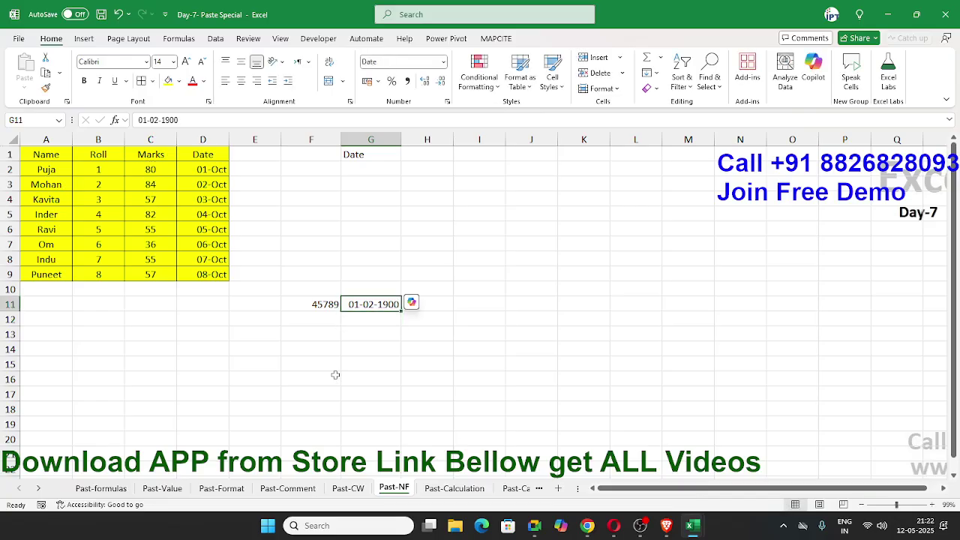
{"action": "type", "text": "367"}
{"action": "key", "text": "Return"}
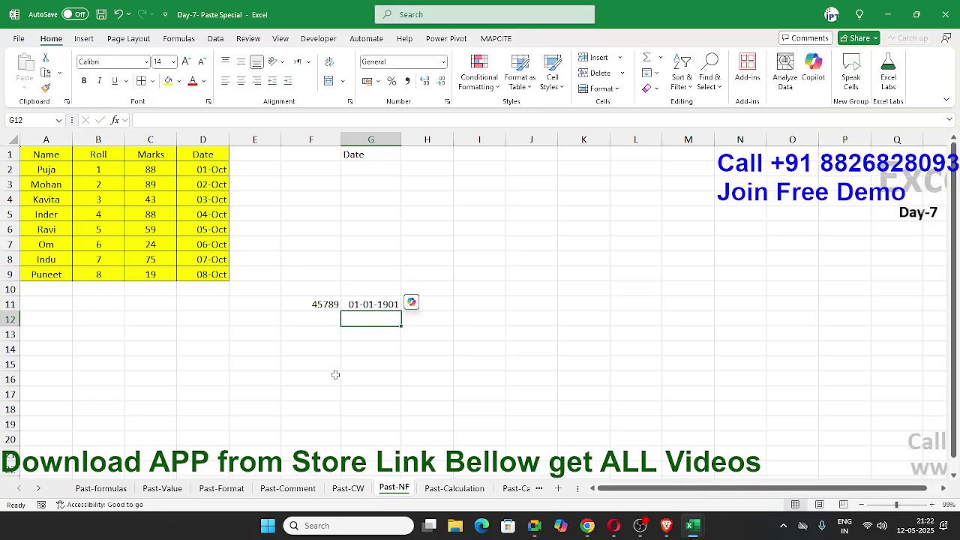
- Enter the serial number 45789 in cell G11 and format cell F11 as a day-month-year date like 12-May-25
{"action": "key", "text": "Up"}
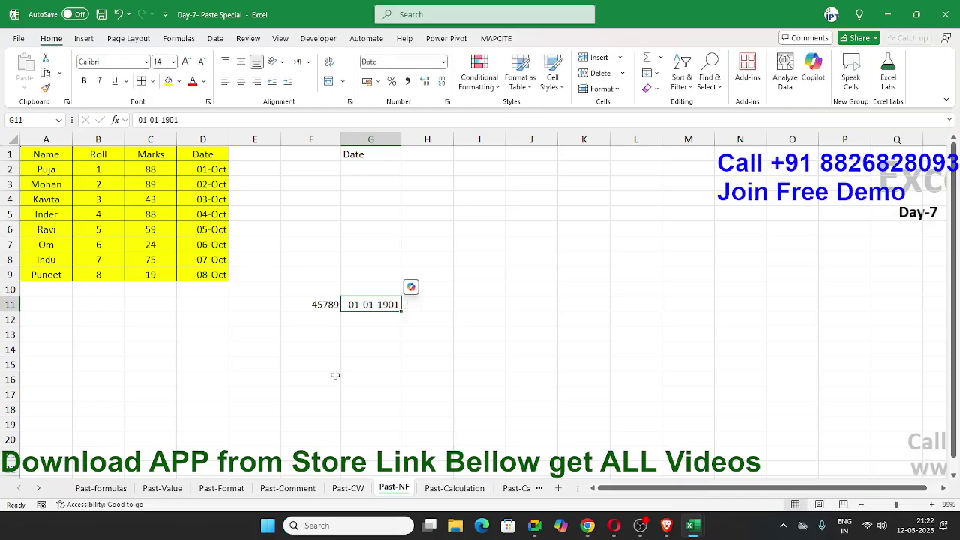
{"action": "type", "text": "45789"}
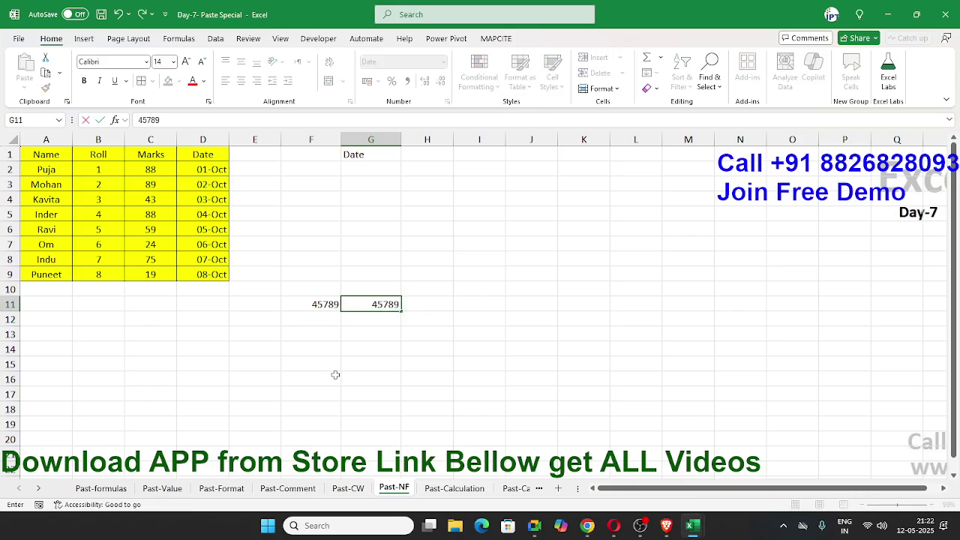
{"action": "key", "text": "ctrl+Return"}
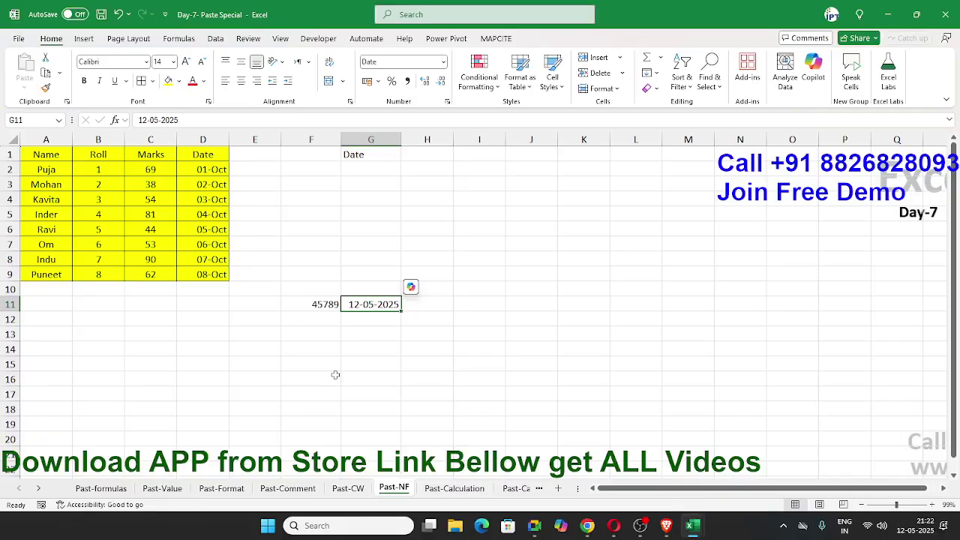
{"action": "key", "text": "Left"}
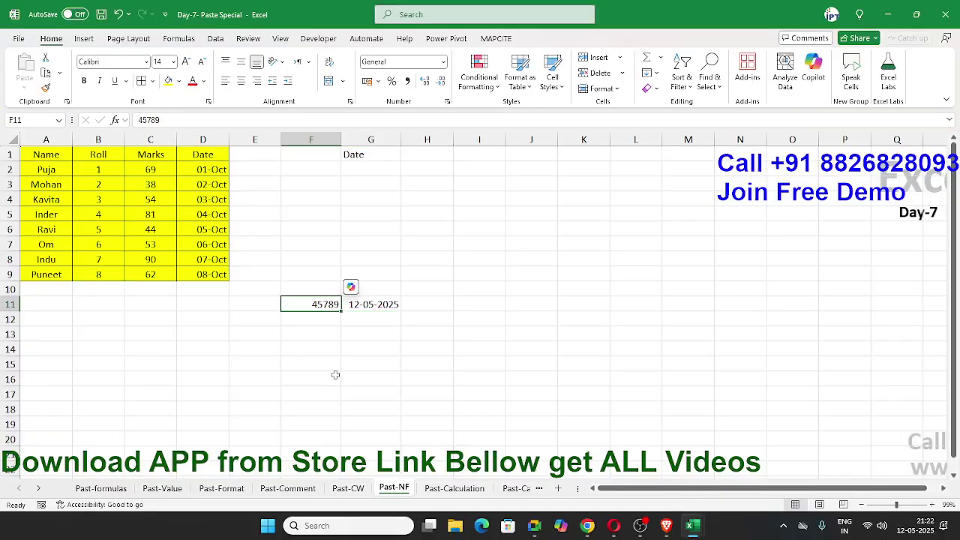
{"action": "key", "text": "ctrl+shift+3"}
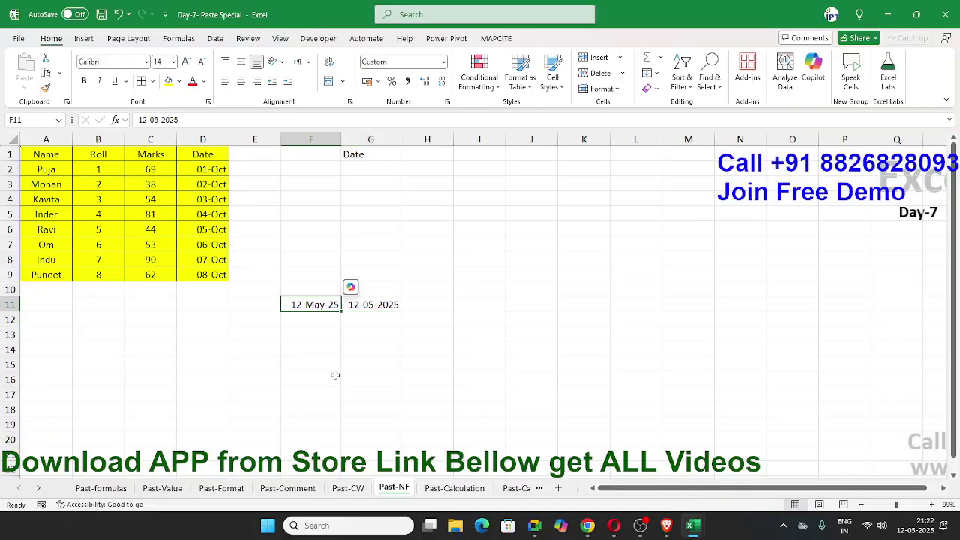
- Enter the text 10as in cell F13 and the formula =F13+20 in cell G13
{"action": "key", "text": "Down"}
{"action": "key", "text": "Down"}
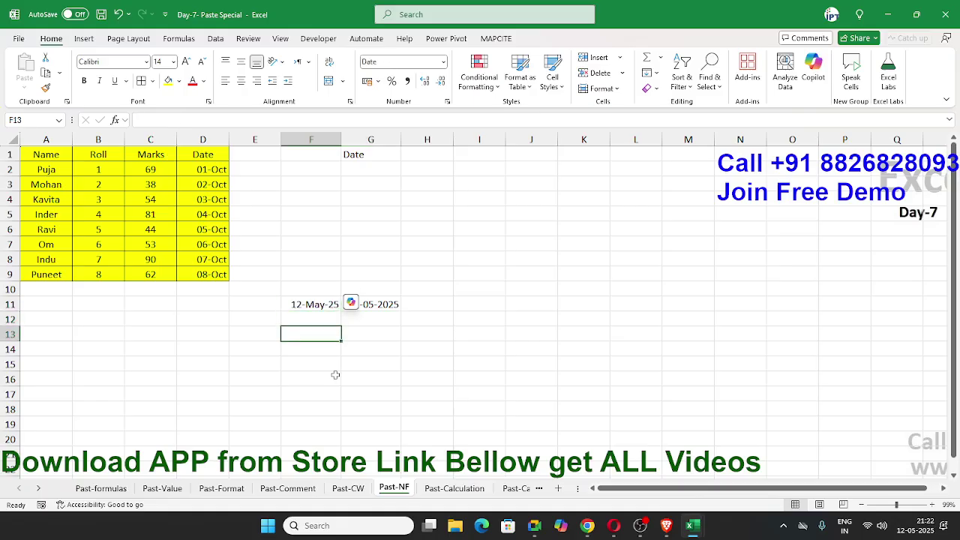
{"action": "type", "text": "10"}
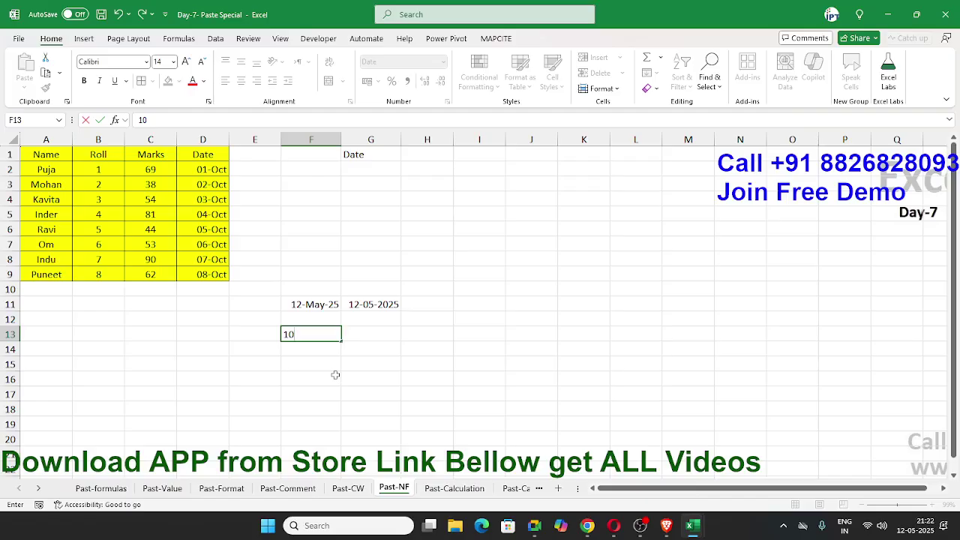
{"action": "type", "text": "as"}
{"action": "key", "text": "Tab"}
{"action": "type", "text": "="}
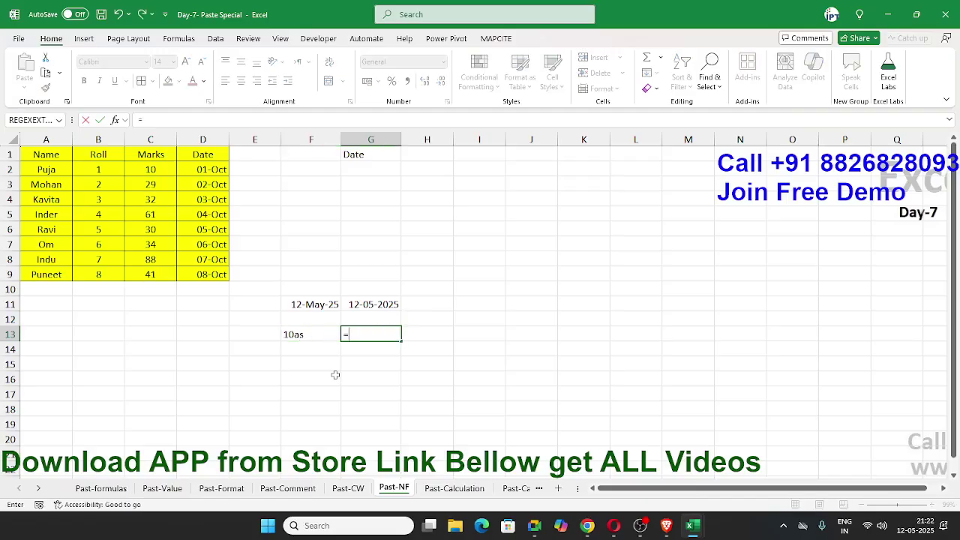
{"action": "key", "text": "Left"}
{"action": "type", "text": "+20"}
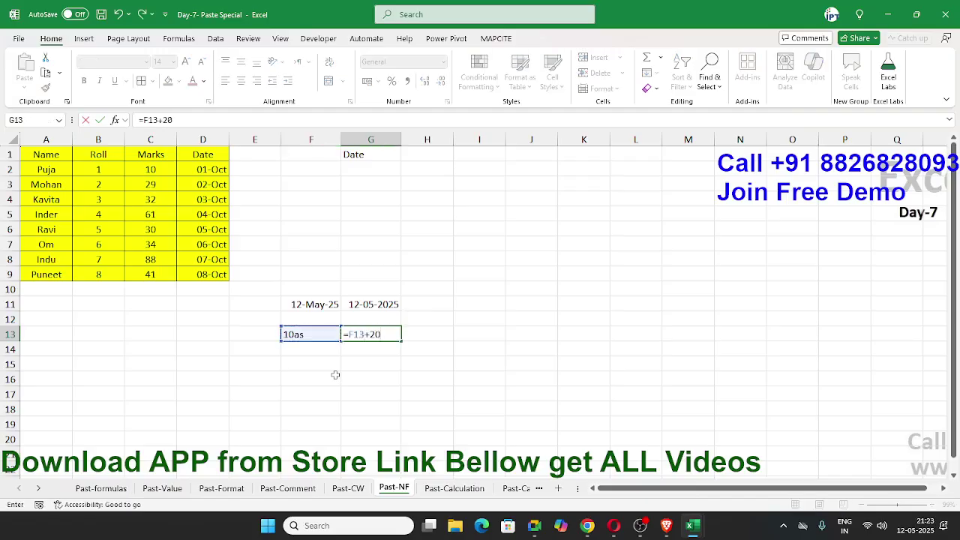
{"action": "key", "text": "Return"}
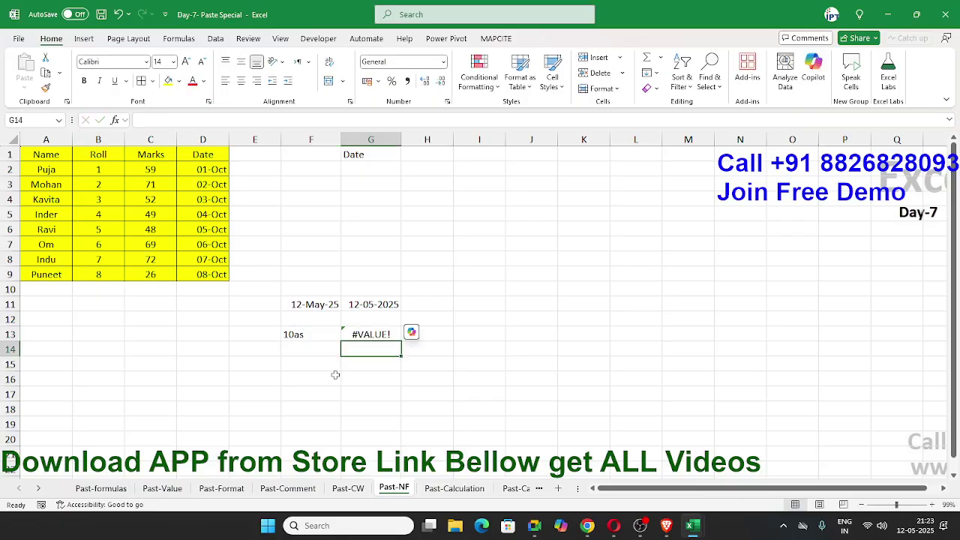
- Enter the formula =F11+20 in cell F12 to add 20 days to the date above
{"action": "key", "text": "Up"}
{"action": "key", "text": "Up"}
{"action": "key", "text": "Up"}
{"action": "key", "text": "Left"}
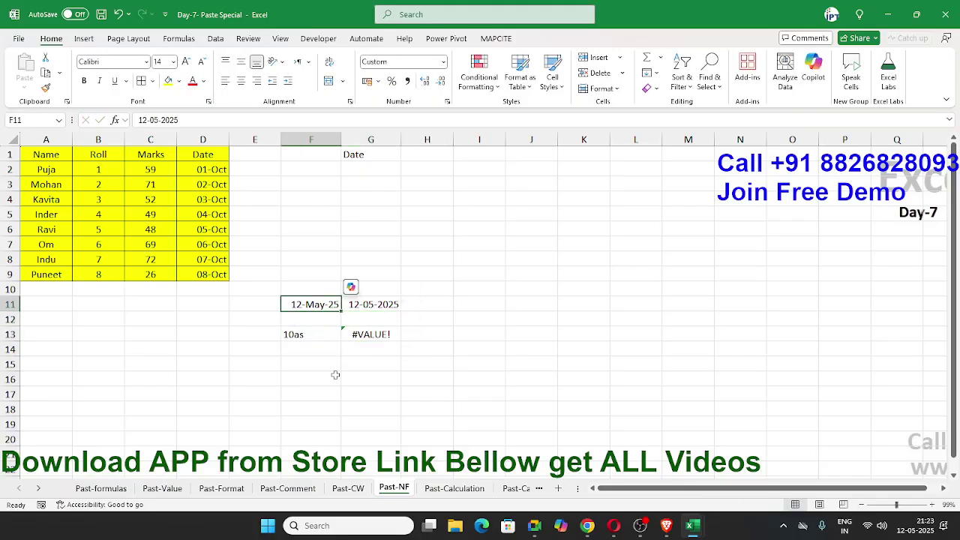
{"action": "key", "text": "Right"}
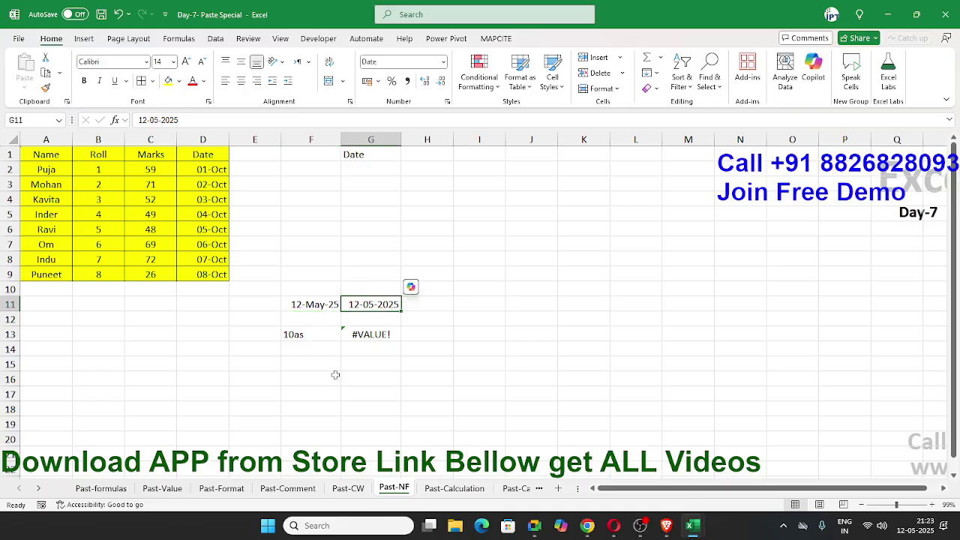
{"action": "key", "text": "Left"}
{"action": "key", "text": "Up"}
{"action": "key", "text": "Down"}
{"action": "key", "text": "Down"}
{"action": "type", "text": "="}
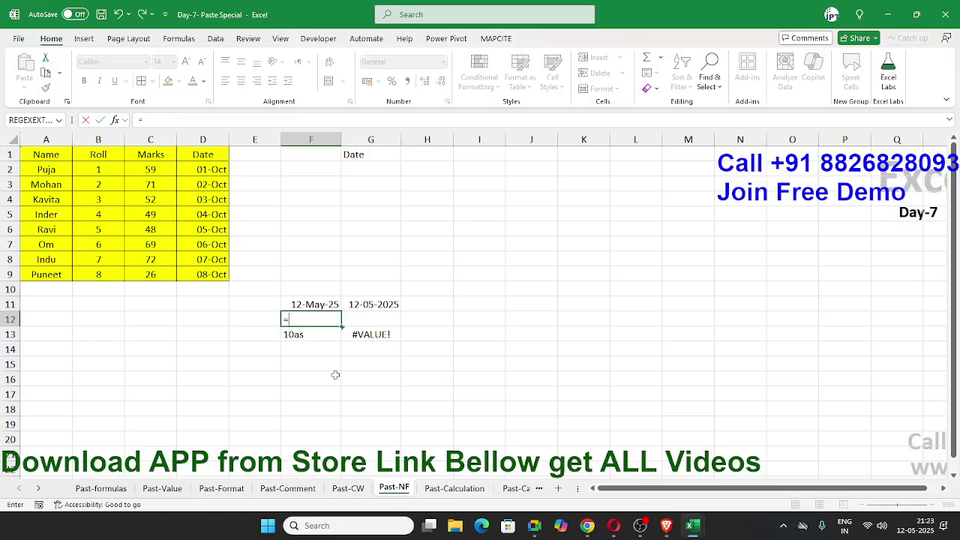
{"action": "key", "text": "Up"}
{"action": "type", "text": "+20"}
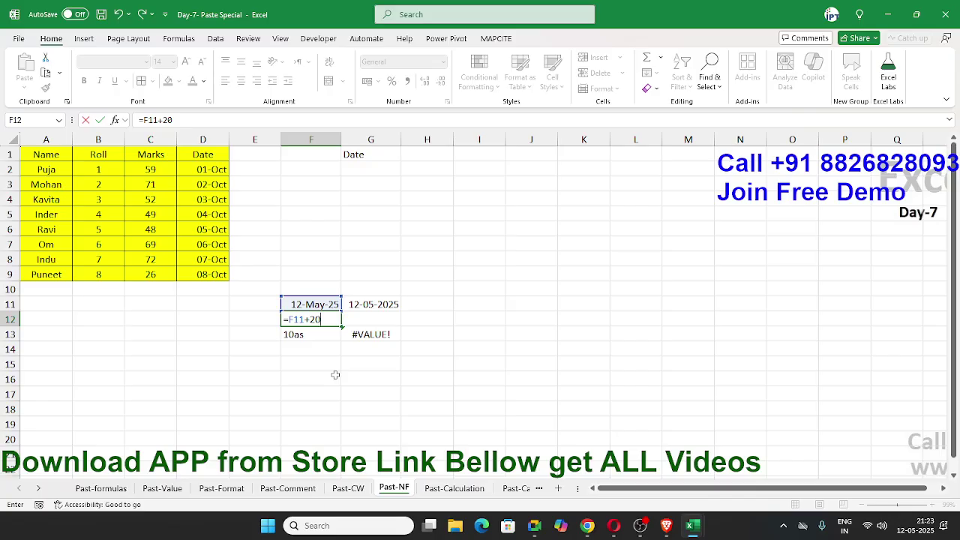
{"action": "key", "text": "Return"}
- Switch cell F11 to the General format to view its serial number, and undo the format change
{"action": "key", "text": "Up"}
{"action": "key", "text": "Up"}
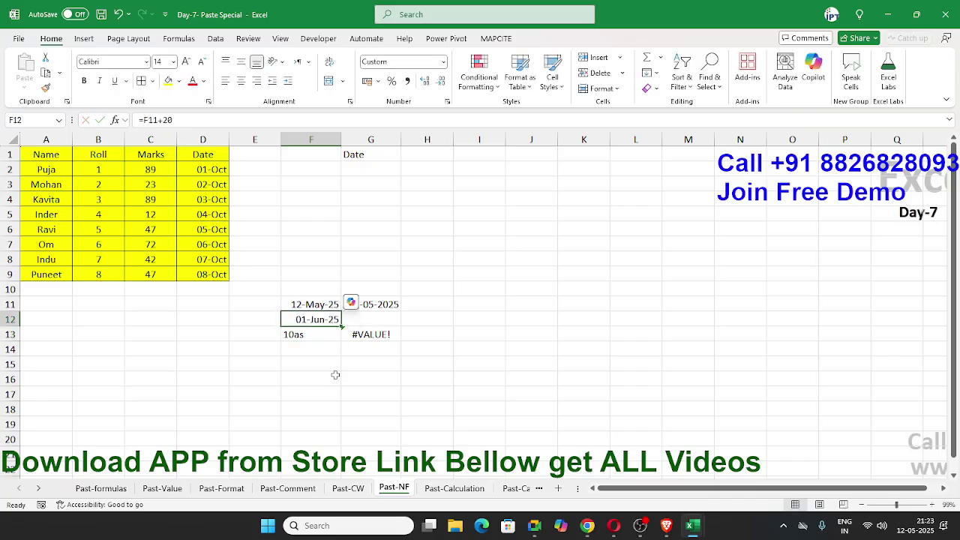
{"action": "key", "text": "ctrl+shift+grave"}
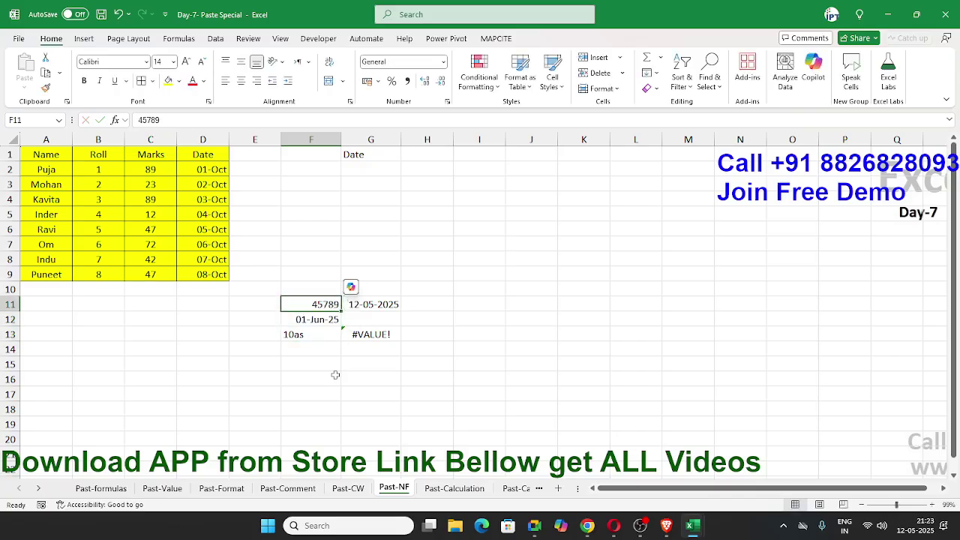
{"action": "key", "text": "ctrl+z"}
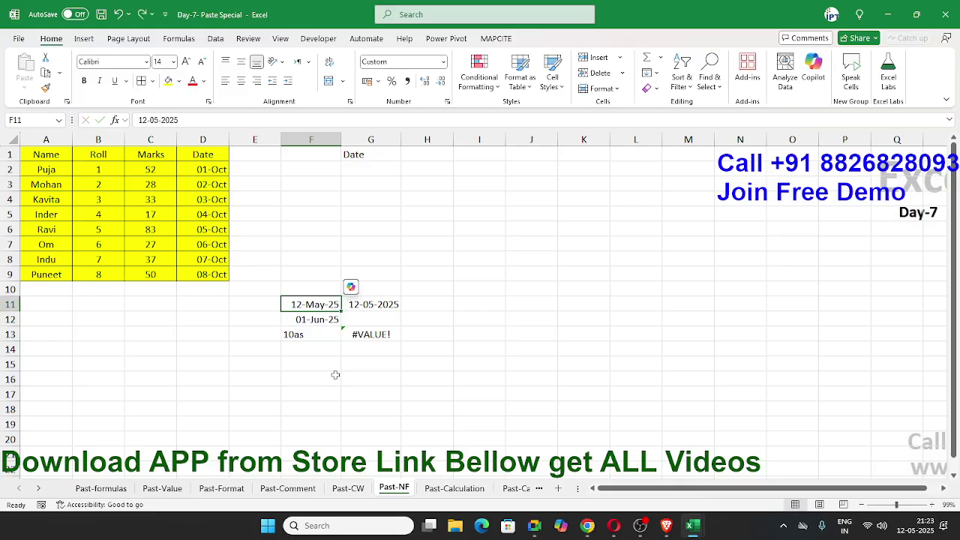
- Copy the Date column D1:D9 and paste it at G2 using Paste Special with Values and number formats
{"action": "left_click_drag", "start_coordinate": [203, 274], "coordinate": [198, 153]}
{"action": "key", "text": "ctrl+c"}
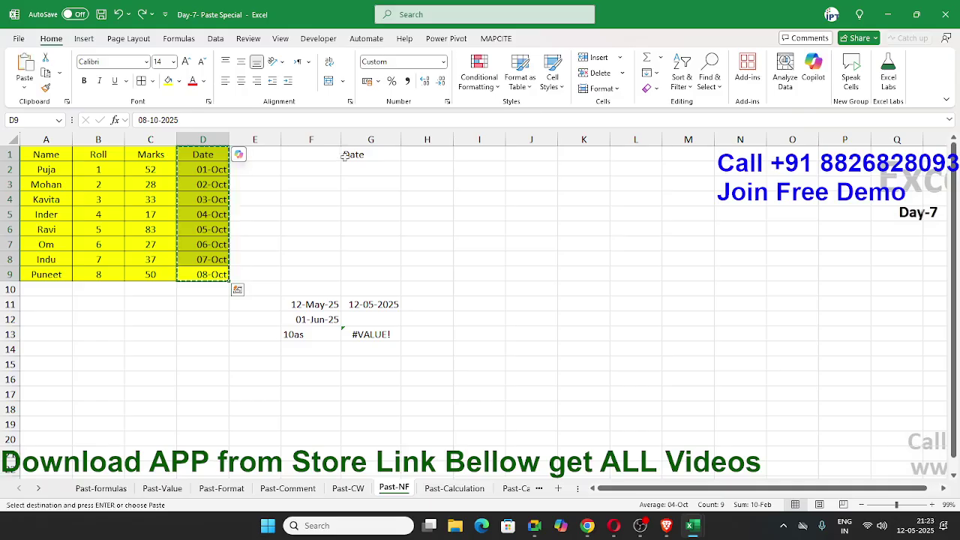
{"action": "right_click", "coordinate": [365, 166]}
{"action": "left_click", "coordinate": [404, 219]}
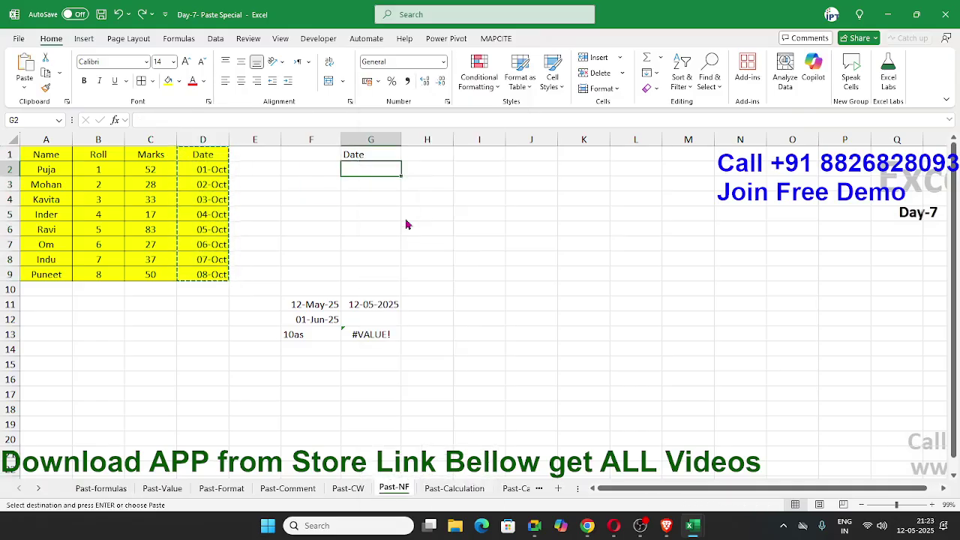
{"action": "left_click", "coordinate": [308, 200]}
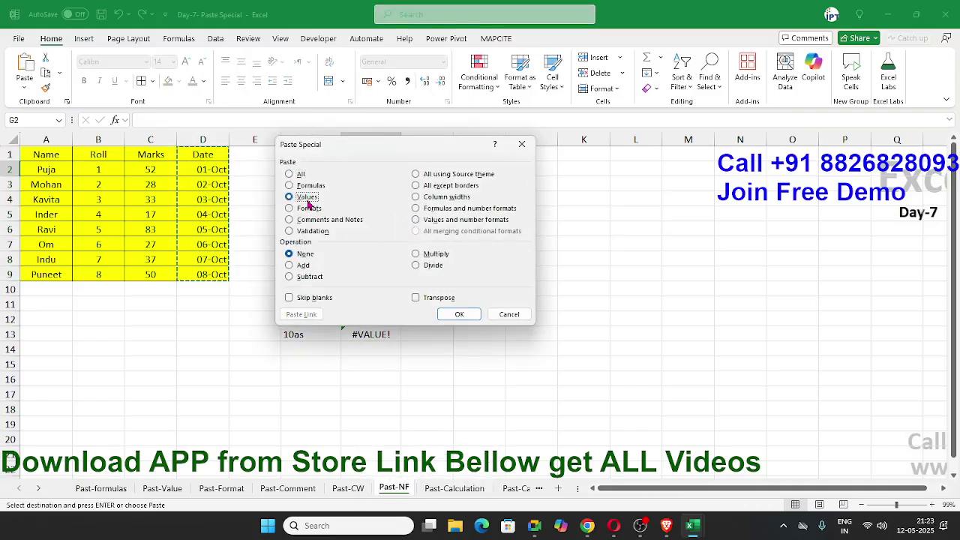
{"action": "left_click", "coordinate": [450, 210]}
{"action": "left_click", "coordinate": [450, 219]}
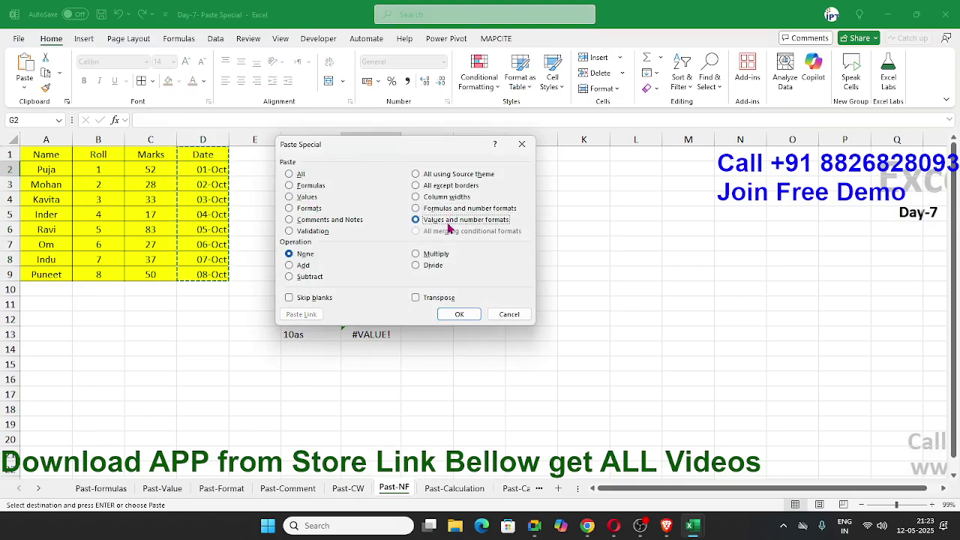
{"action": "left_click", "coordinate": [307, 186]}
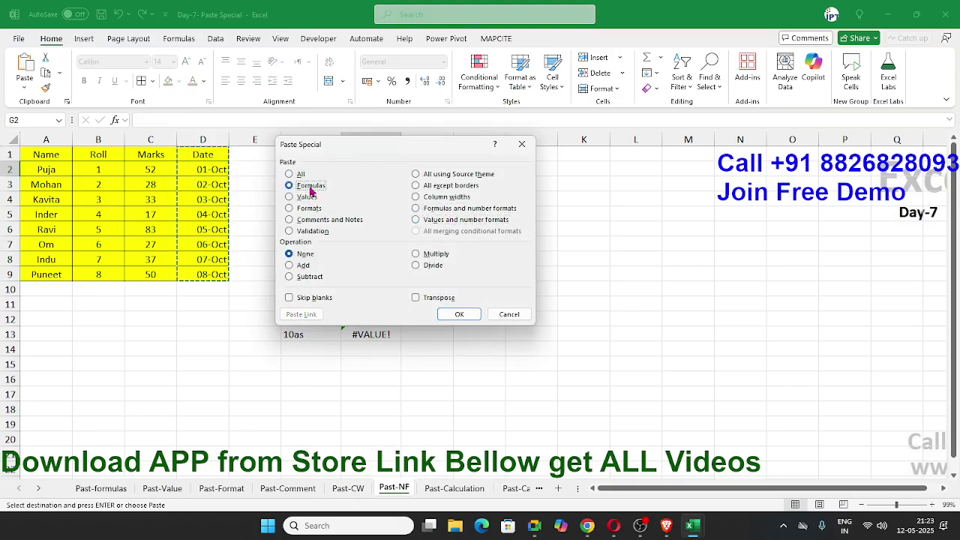
{"action": "left_click", "coordinate": [472, 210]}
{"action": "left_click", "coordinate": [473, 219]}
{"action": "left_click_drag", "start_coordinate": [392, 146], "coordinate": [623, 188]}
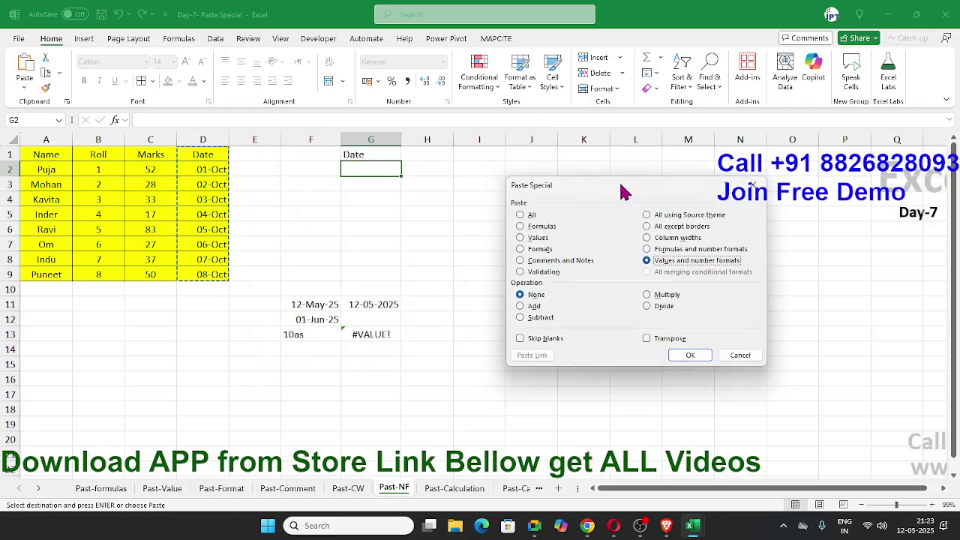
{"action": "left_click", "coordinate": [690, 354]}
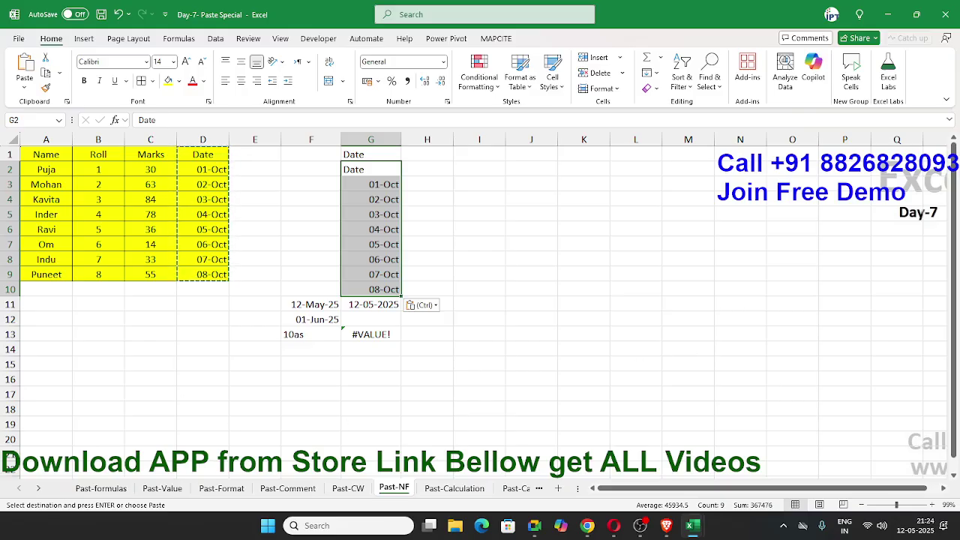
{"action": "key", "text": "alt+Tab"}
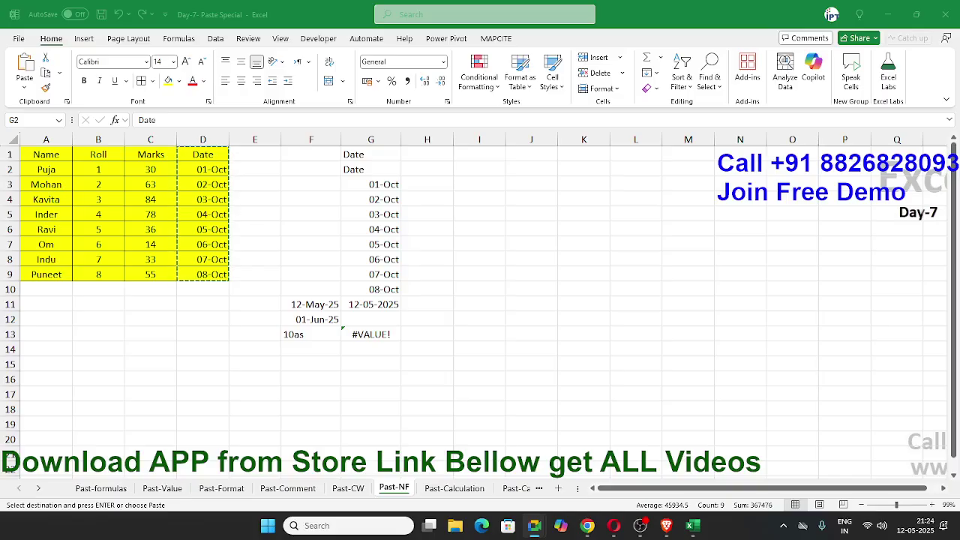